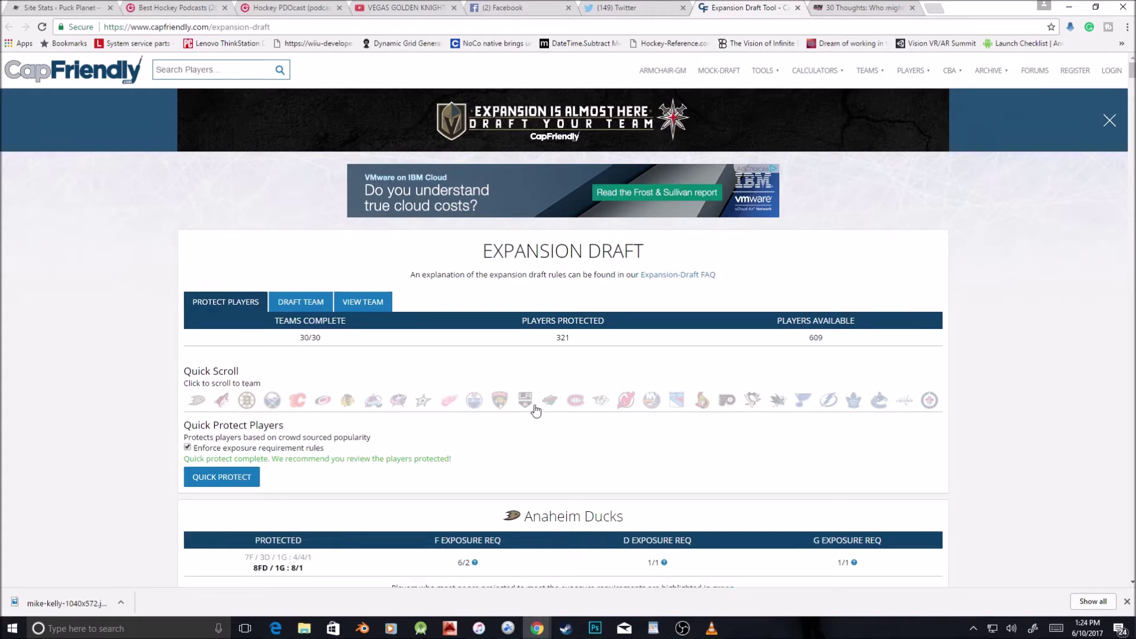
# Review the expansion draft's protected-player lists for the teams from the Anaheim Ducks through the Buffalo Sabres
pyautogui.scroll(-1, 1009, 348)
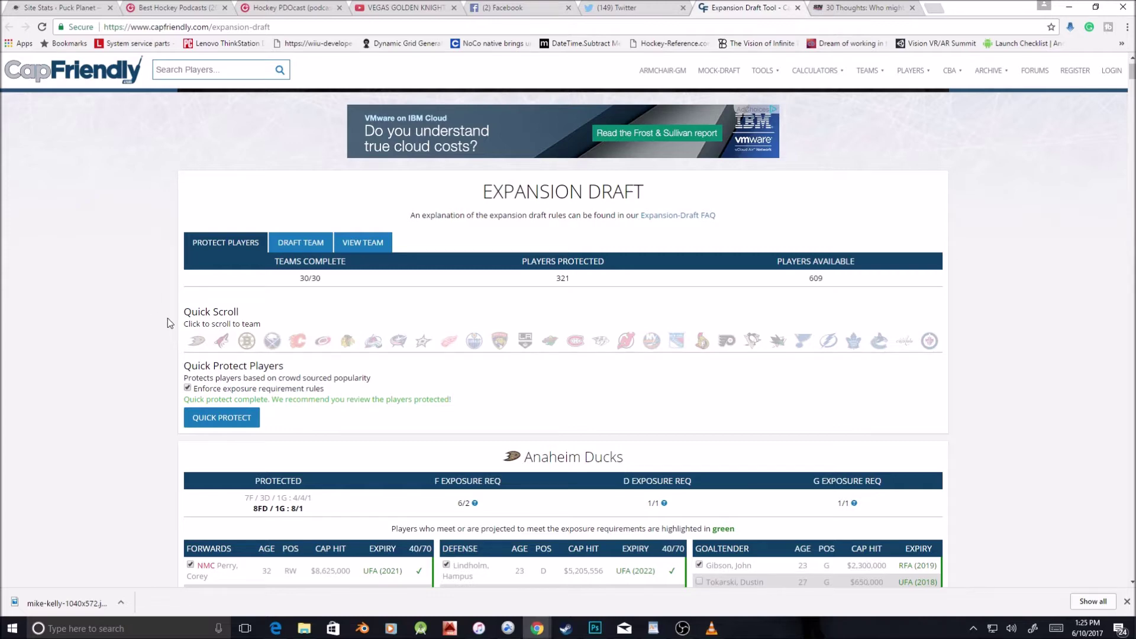
pyautogui.scroll(-3, 136, 329)
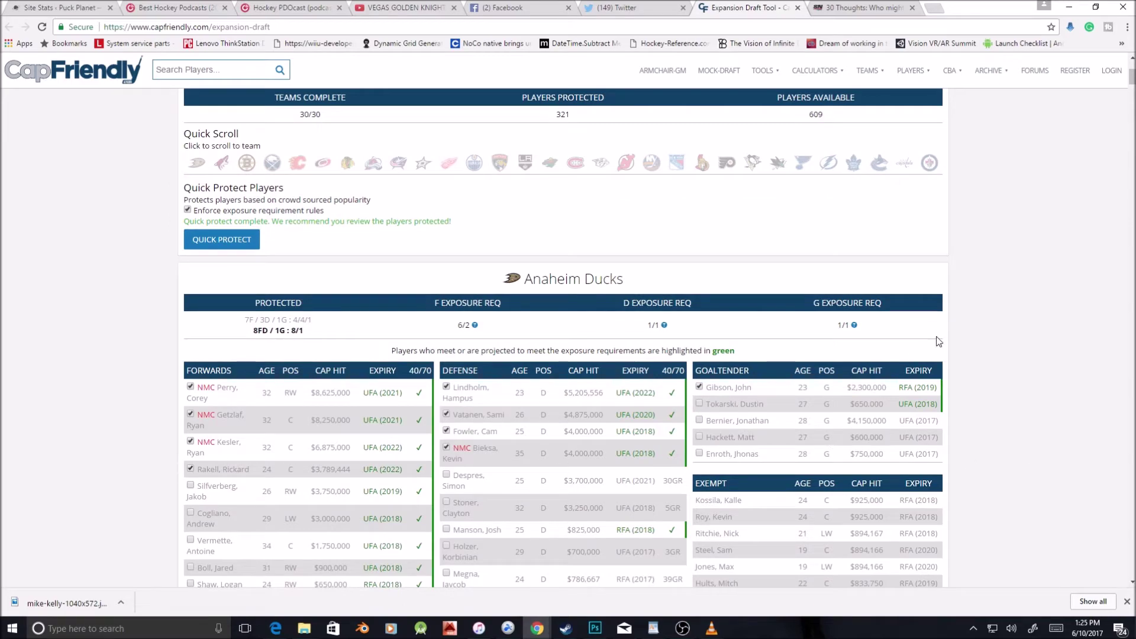
pyautogui.scroll(-20, 1032, 306)
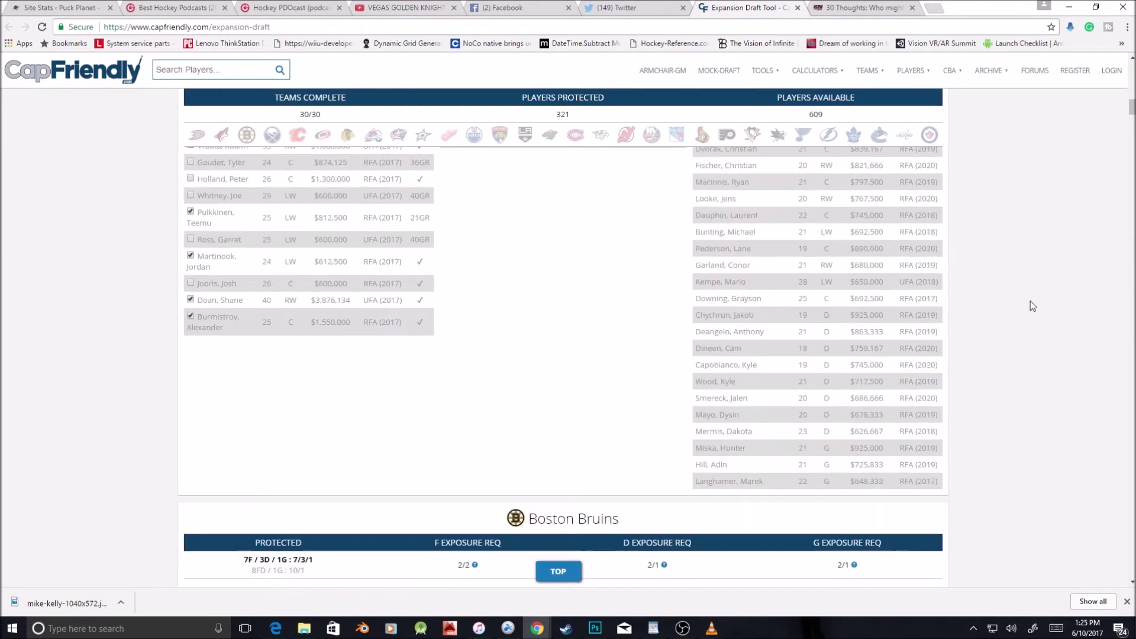
pyautogui.scroll(-12, 974, 299)
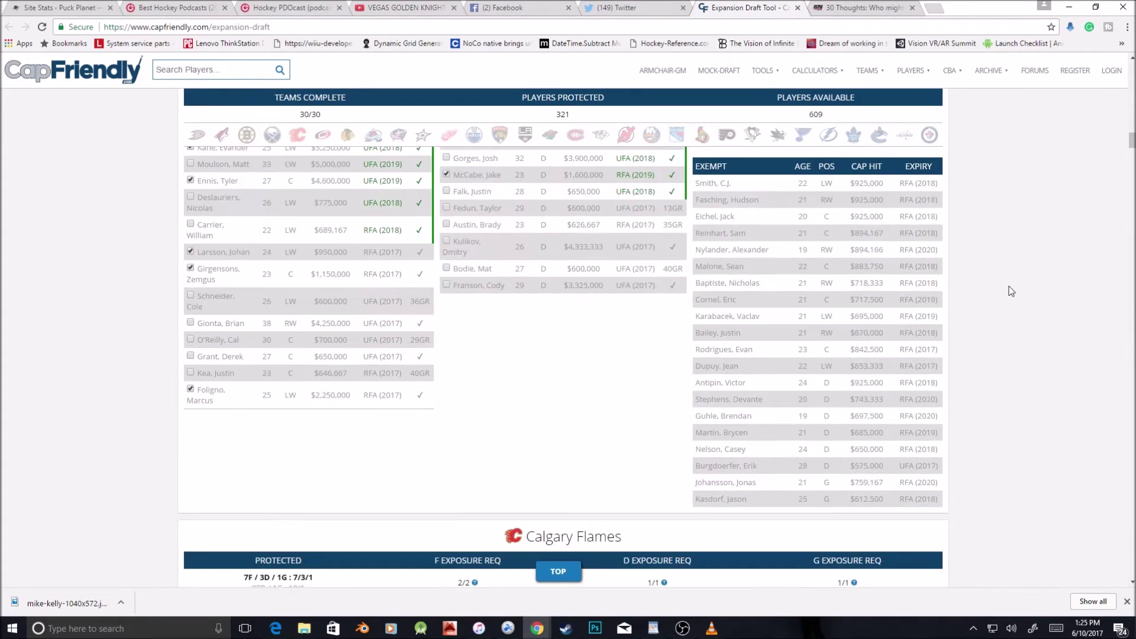
pyautogui.moveTo(1131, 155); pyautogui.dragTo(1130, 68)
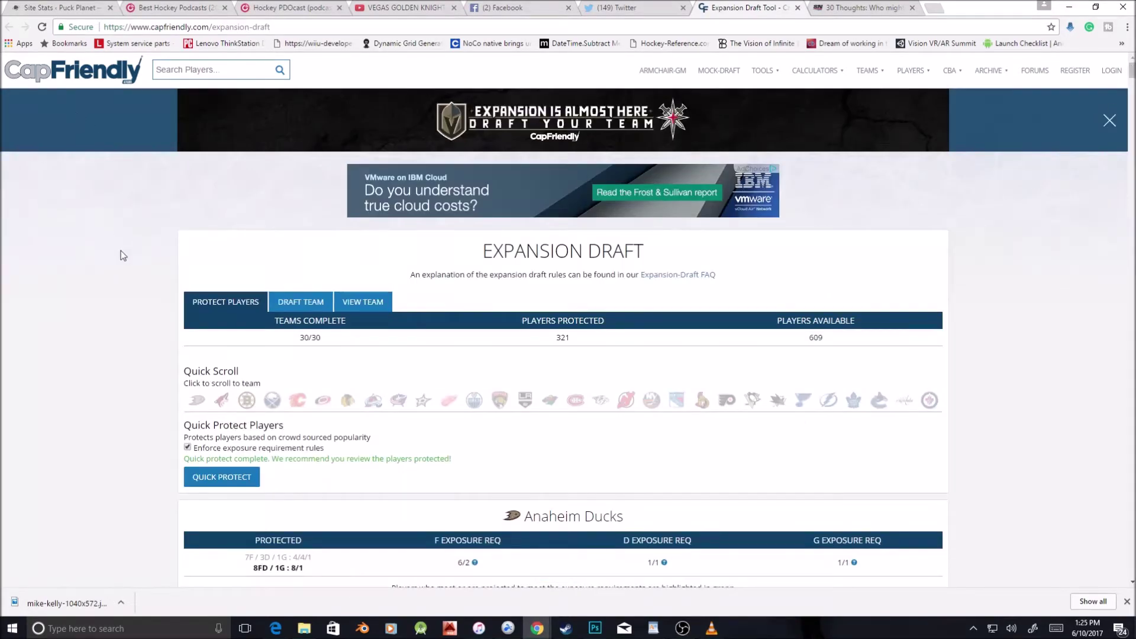
pyautogui.scroll(-1, 129, 266)
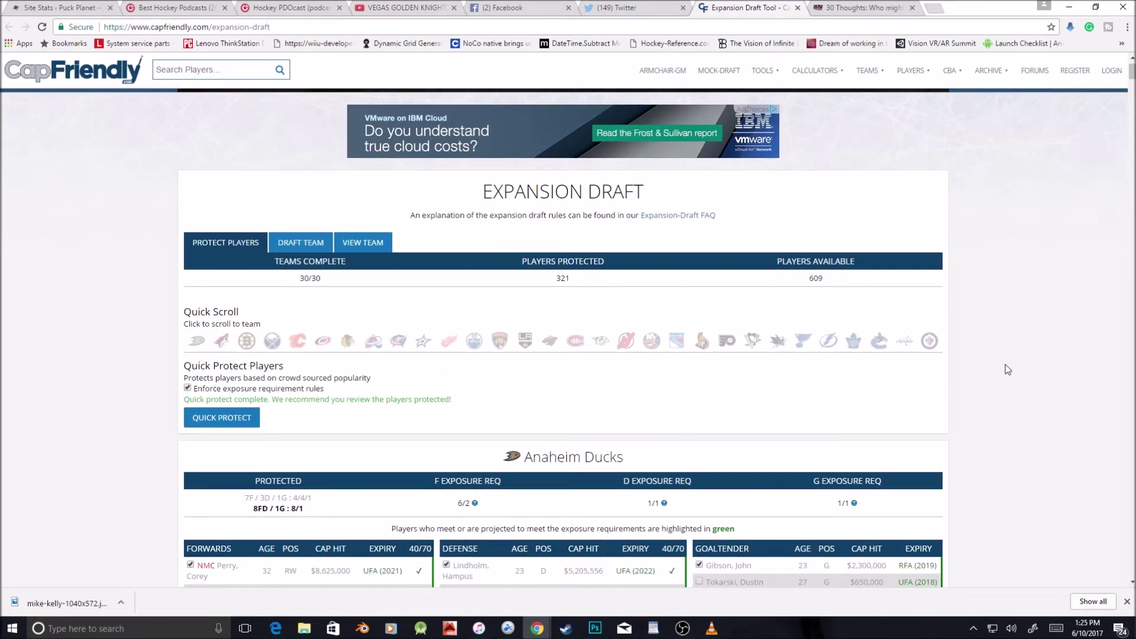
pyautogui.scroll(1, 1009, 369)
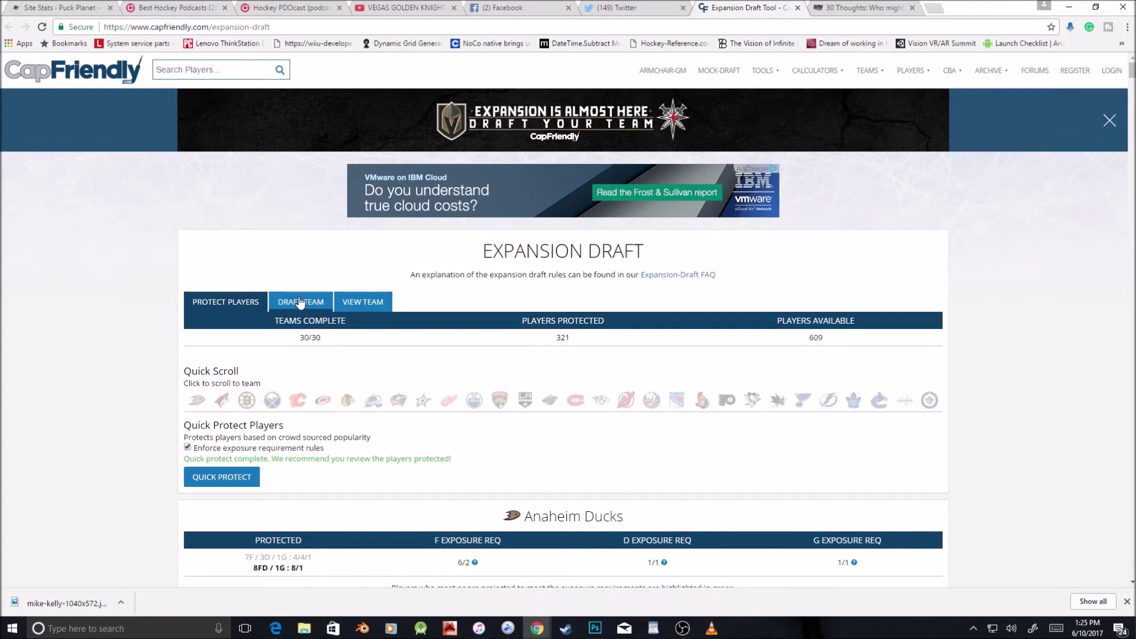
# Switch to drafting the team and select forward Jakob Silfverberg from the Anaheim Ducks
pyautogui.scroll(-1, 301, 330)
pyautogui.click(302, 246)
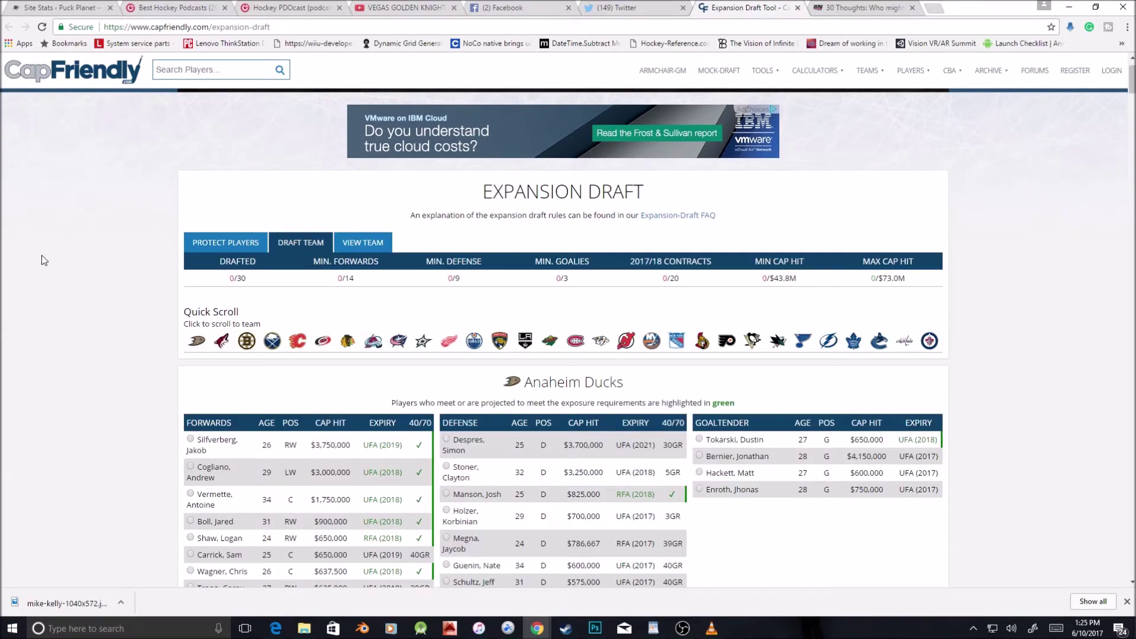
pyautogui.scroll(-2, 112, 240)
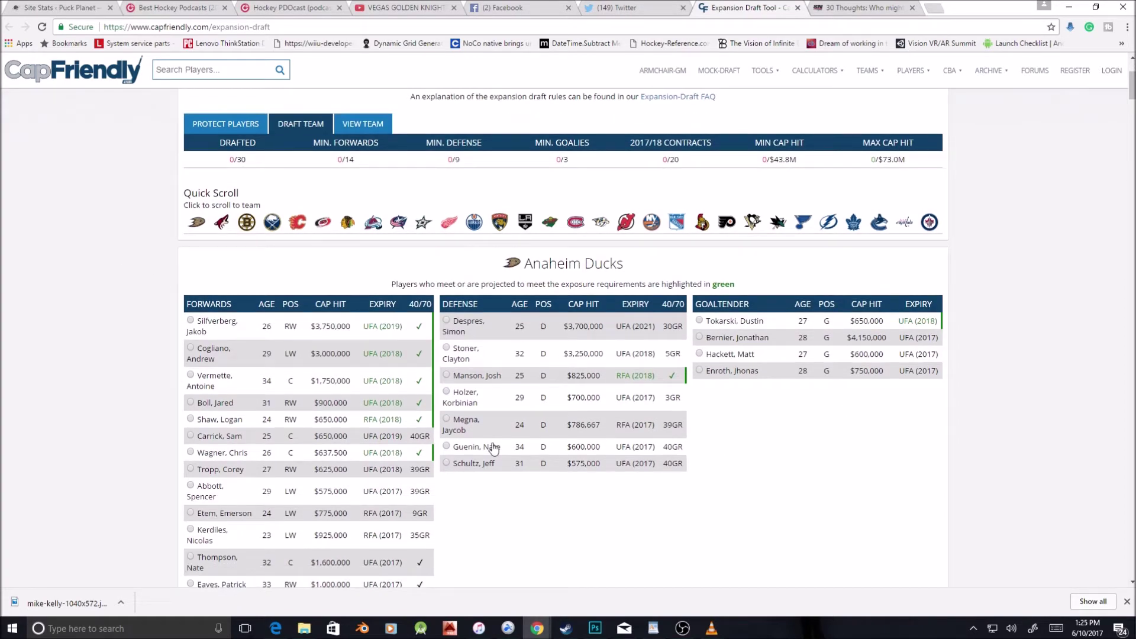
pyautogui.scroll(-1, 442, 335)
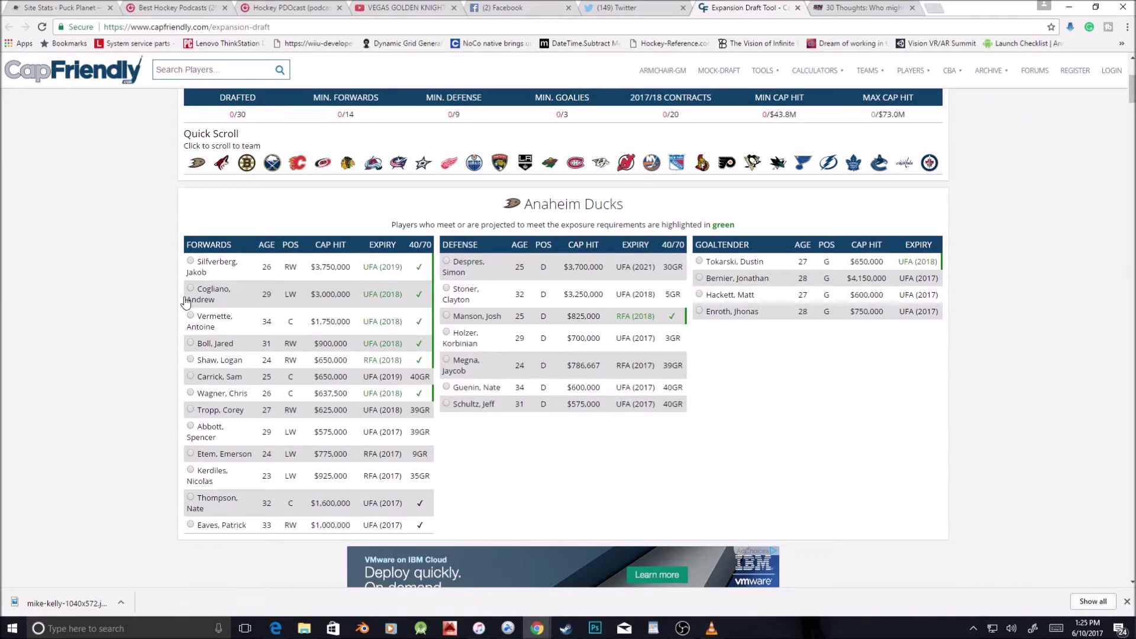
pyautogui.click(190, 261)
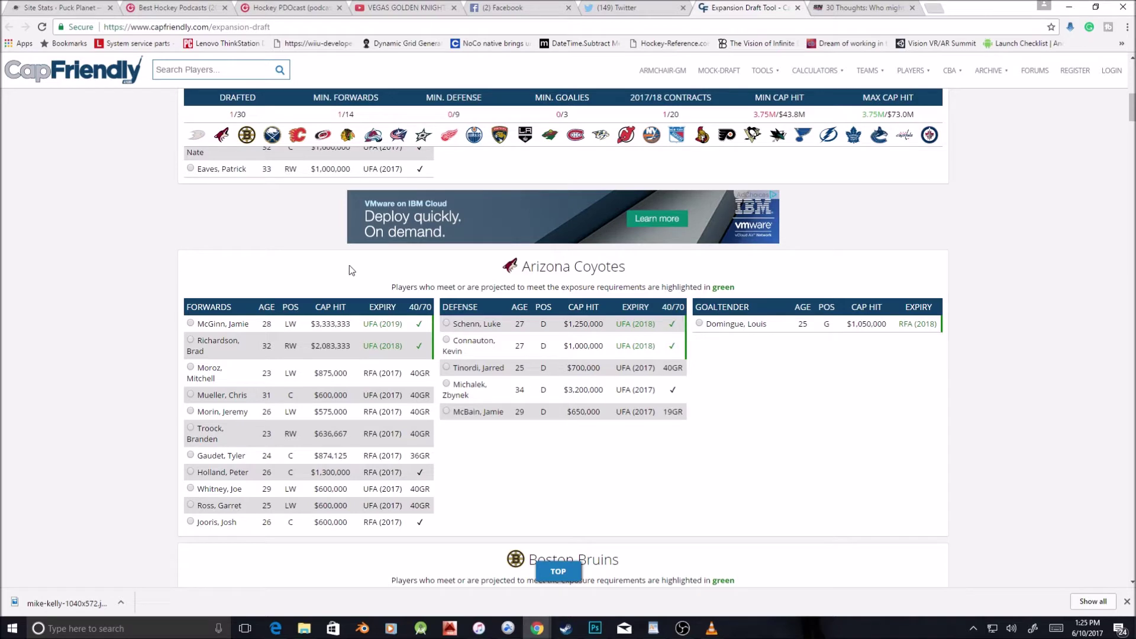
# Draft defenseman Luke Schenn from the Arizona Coyotes and forward Jimmy Hayes from the Boston Bruins
pyautogui.scroll(-1, 350, 267)
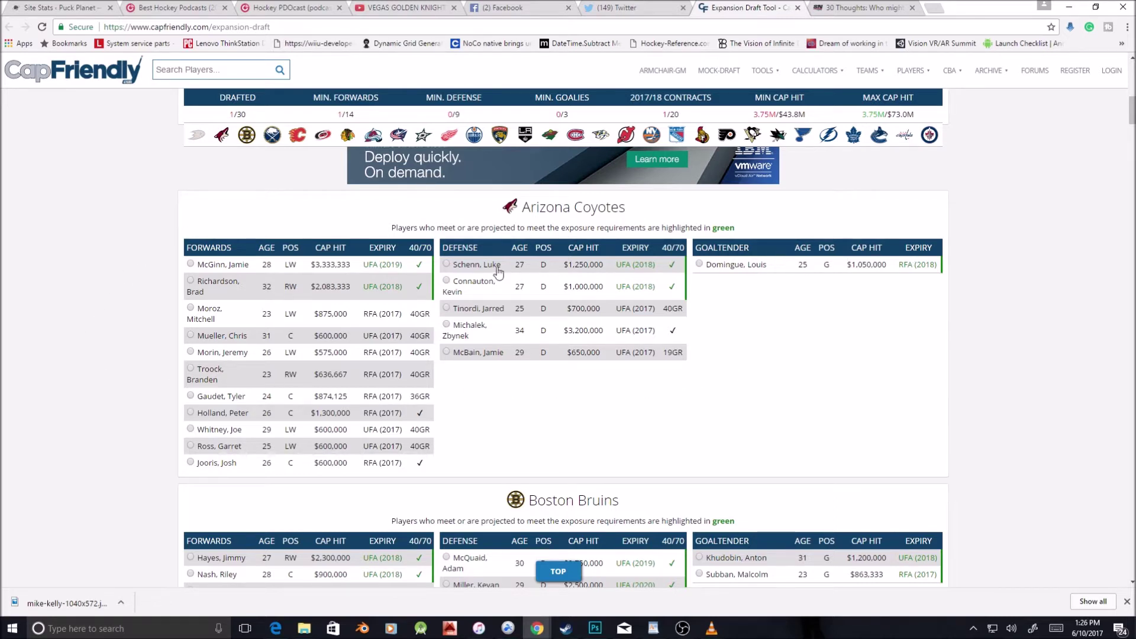
pyautogui.scroll(1, 152, 255)
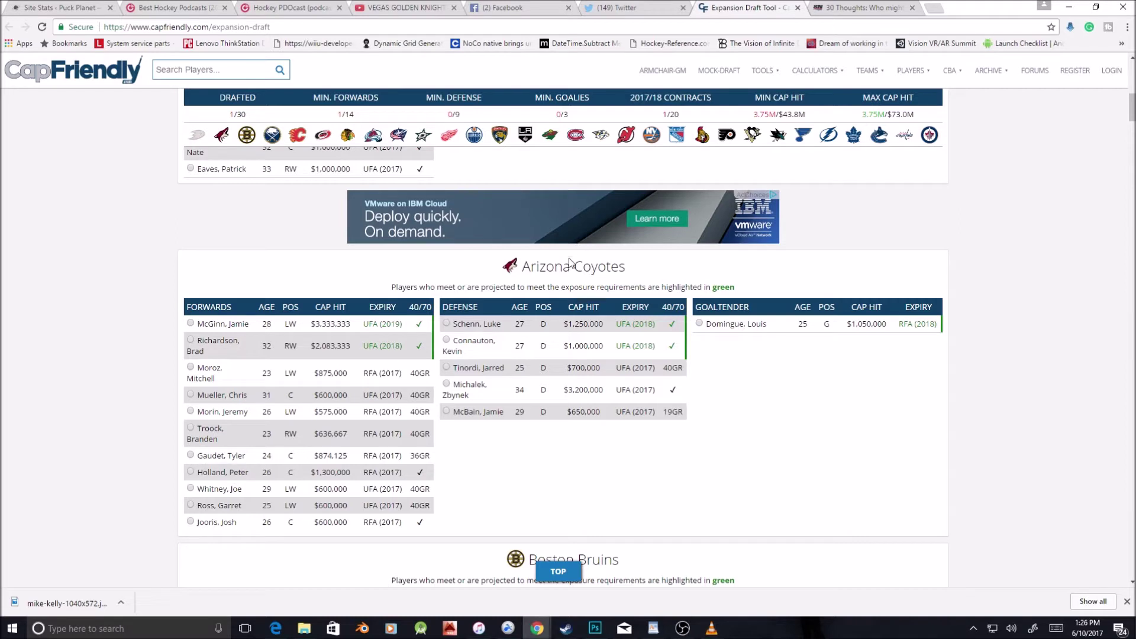
pyautogui.click(446, 323)
pyautogui.scroll(-1, 577, 465)
pyautogui.scroll(-4, 649, 401)
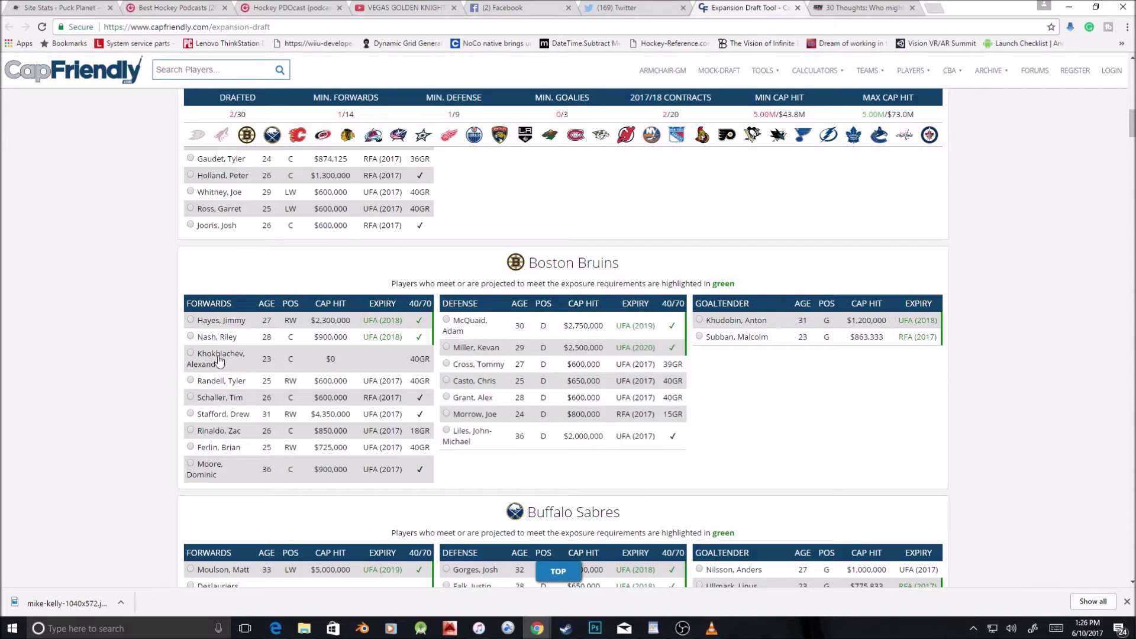
pyautogui.click(190, 320)
# Draft forward Matt Moulson from the Buffalo Sabres and forward Lance Bouma from the Calgary Flames
pyautogui.scroll(-4, 793, 386)
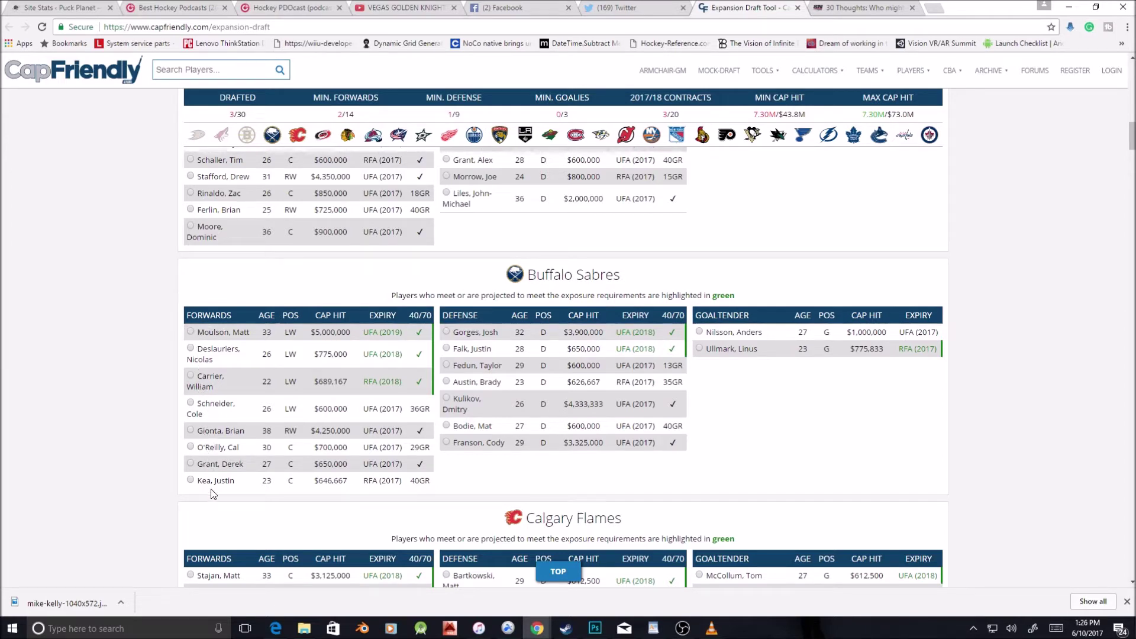
pyautogui.click(190, 332)
pyautogui.scroll(-1, 92, 322)
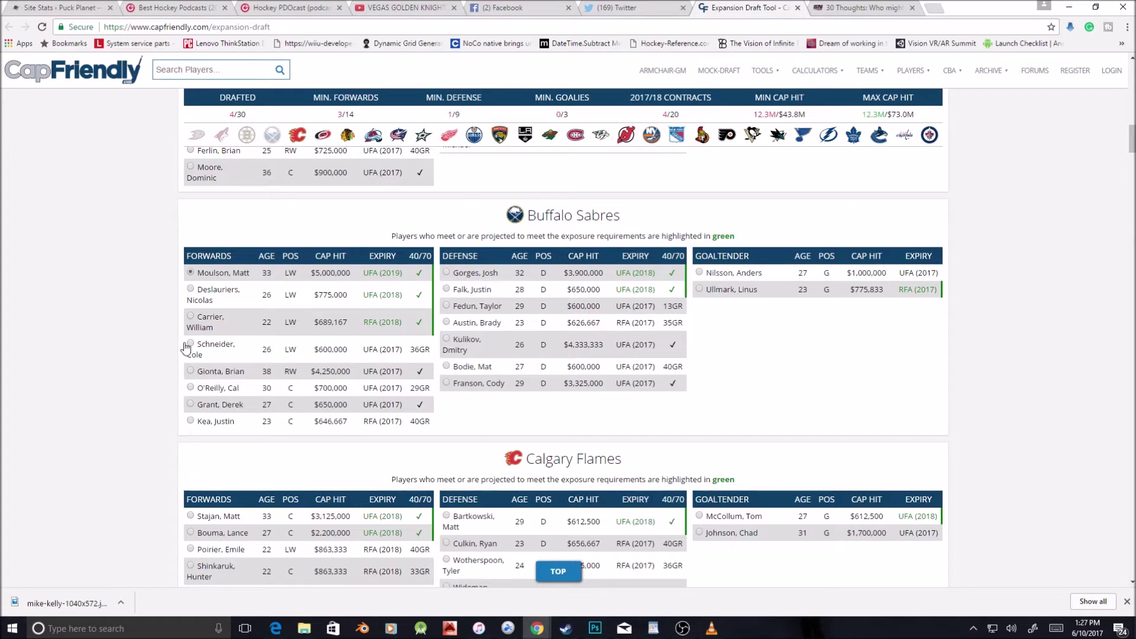
pyautogui.scroll(-2, 150, 349)
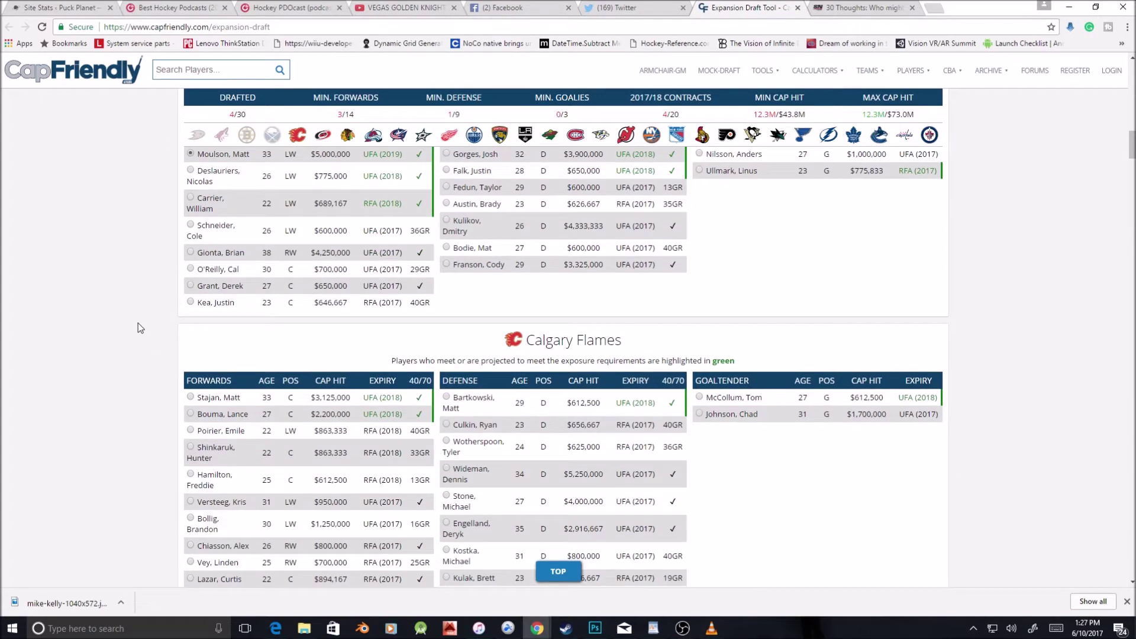
pyautogui.scroll(-1, 137, 327)
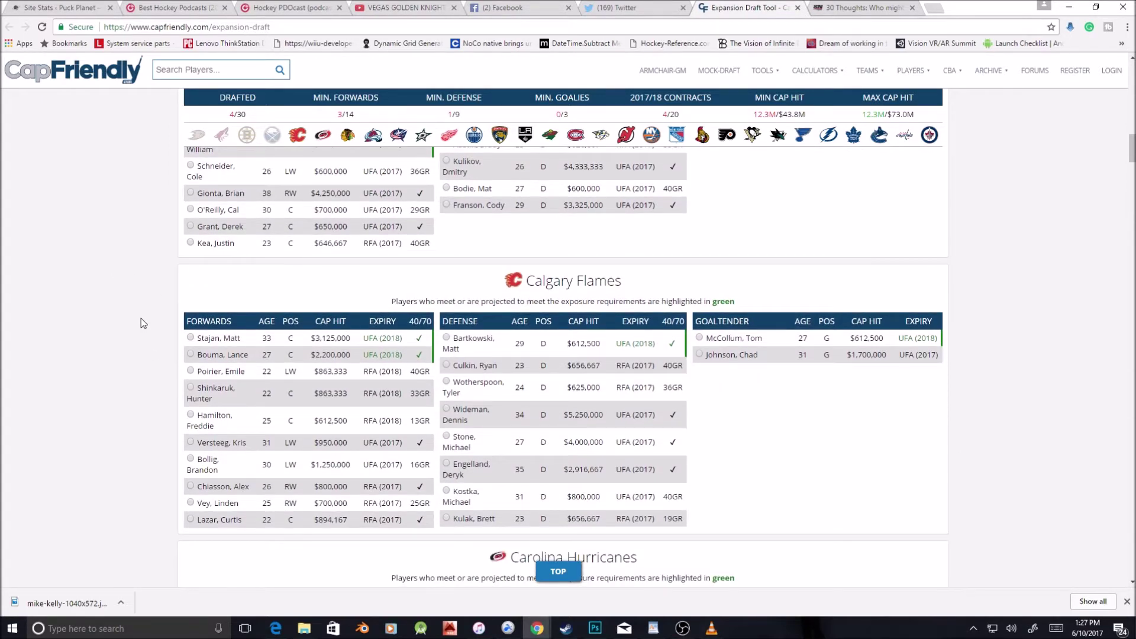
pyautogui.scroll(3, 141, 323)
pyautogui.scroll(-3, 140, 322)
pyautogui.click(191, 357)
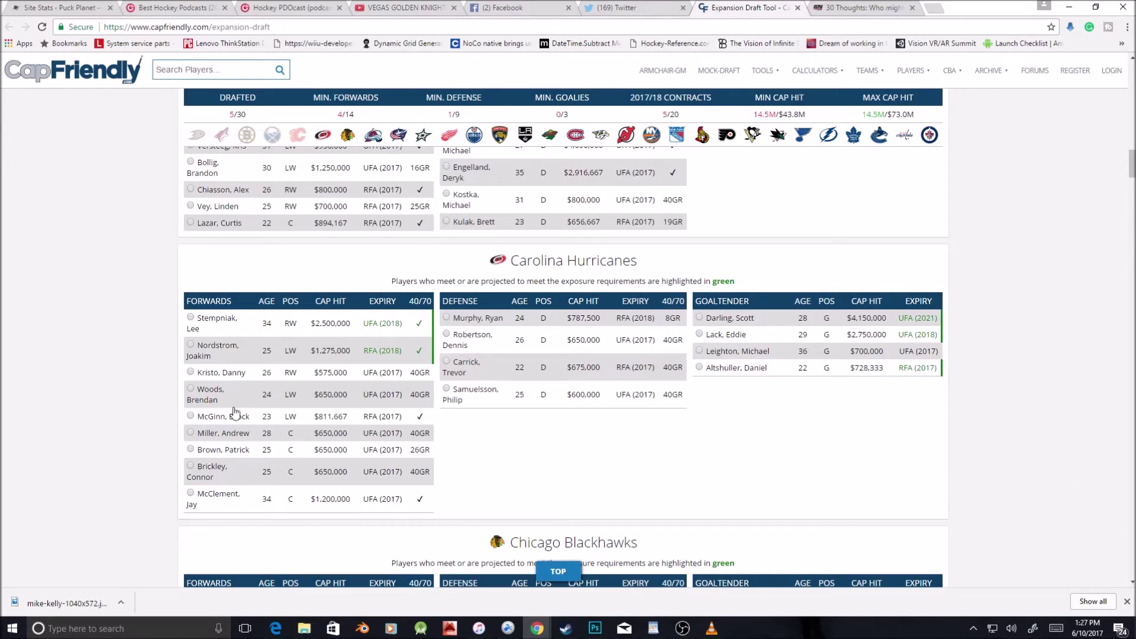
# Draft forward Brock McGinn from the Carolina Hurricanes and defenseman Ville Pokka from the Chicago Blackhawks
pyautogui.click(190, 417)
pyautogui.scroll(-2, 768, 453)
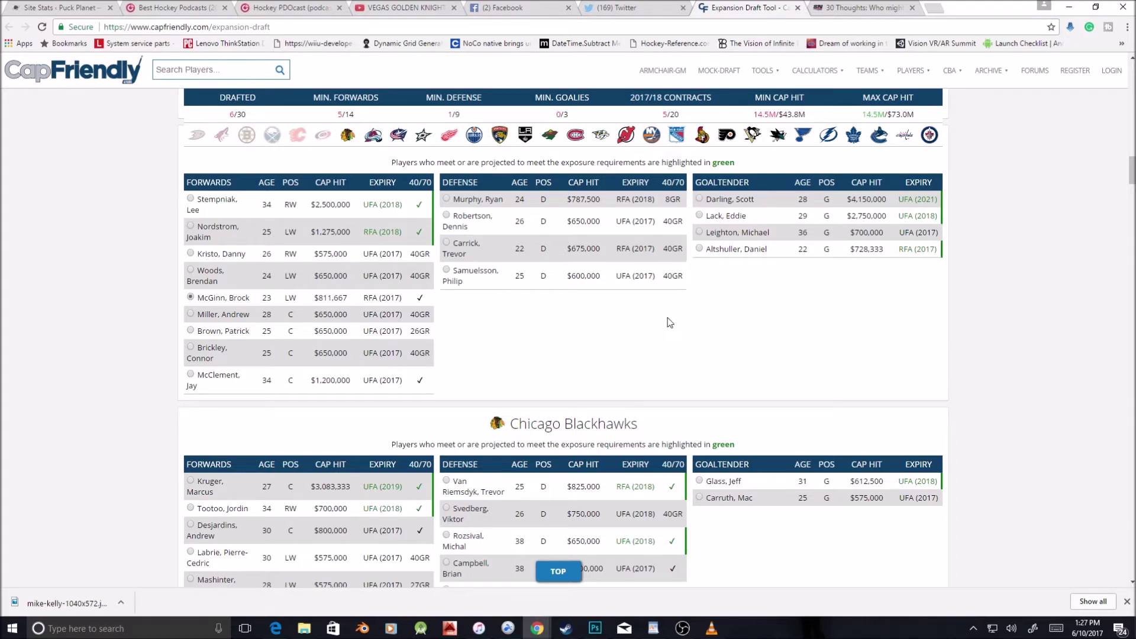
pyautogui.scroll(-2, 669, 322)
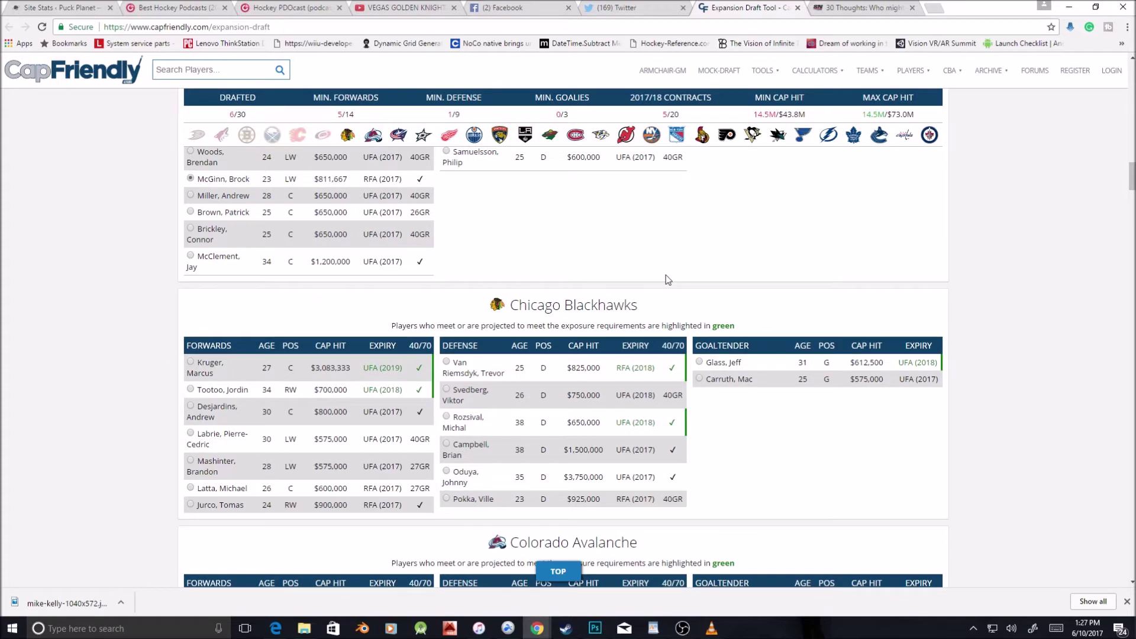
pyautogui.scroll(-1, 668, 280)
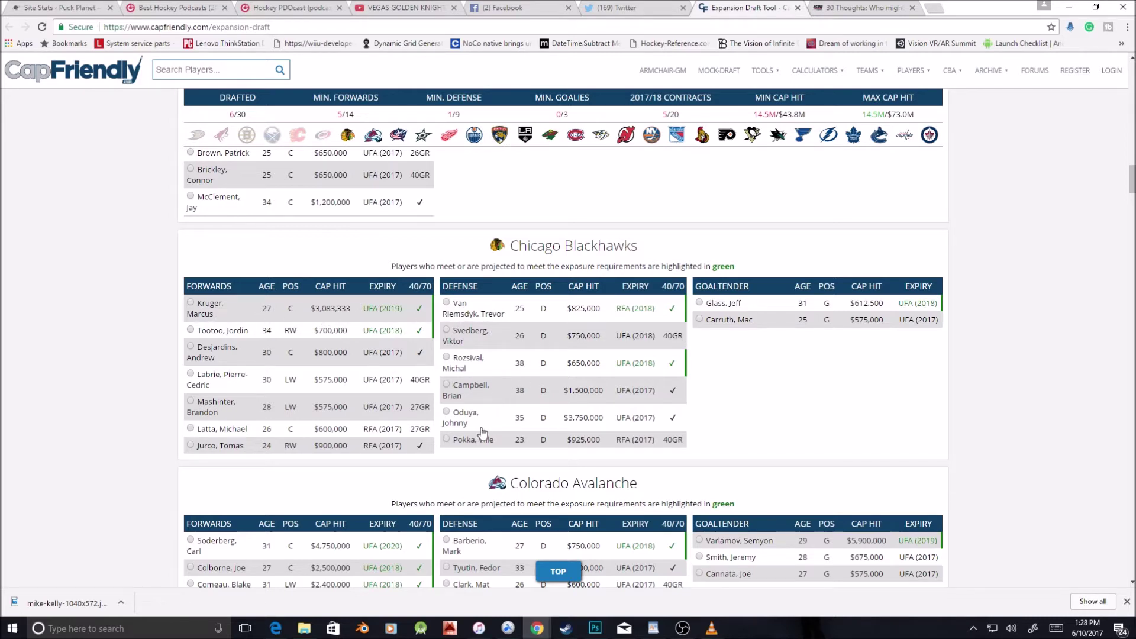
pyautogui.click(446, 439)
# Draft goaltender Semyon Varlamov from the Colorado Avalanche and defenseman Jack Johnson from the Columbus Blue Jackets
pyautogui.scroll(-3, 731, 424)
pyautogui.scroll(-2, 731, 421)
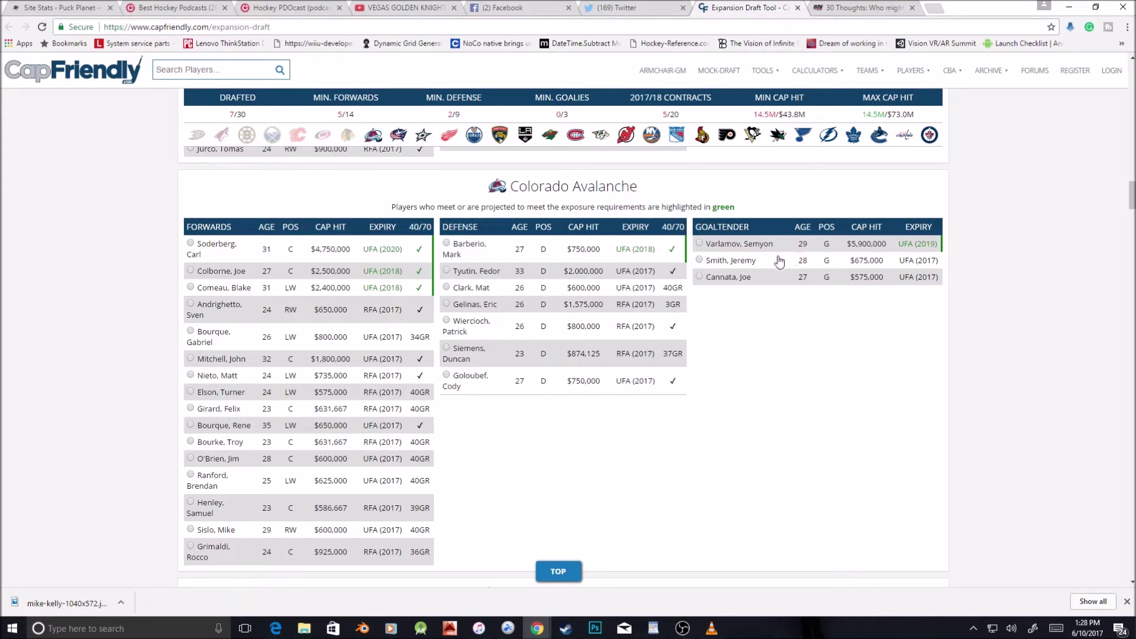
pyautogui.click(701, 245)
pyautogui.scroll(-5, 718, 408)
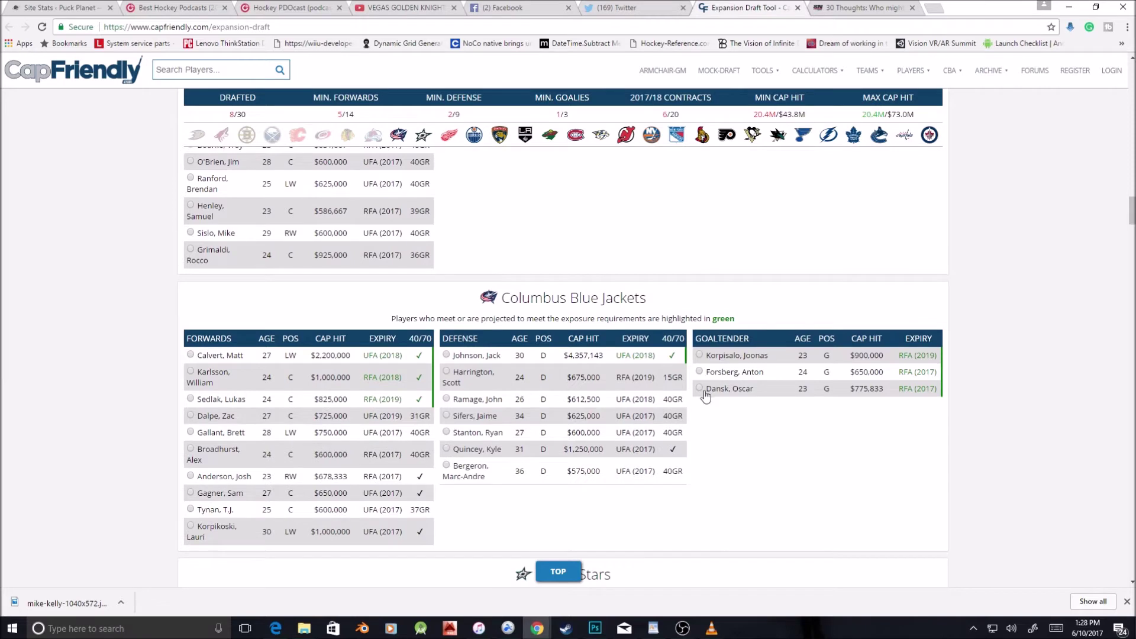
pyautogui.scroll(-1, 687, 403)
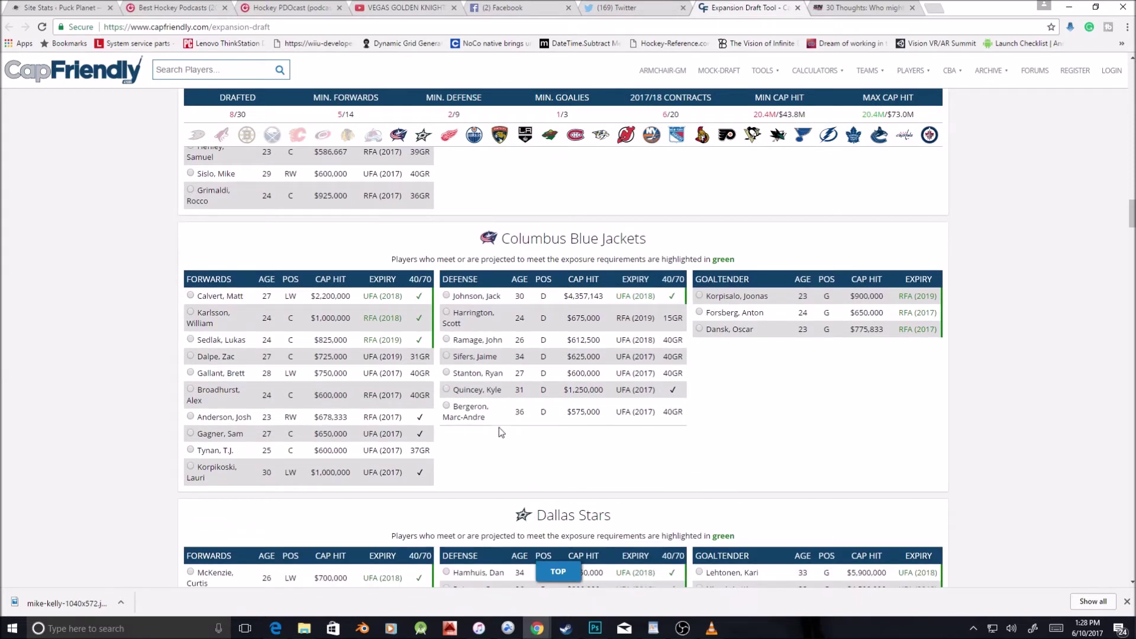
pyautogui.click(448, 296)
# Draft defenseman Jamie Oleksiak from the Dallas Stars and forward Riley Sheahan from the Detroit Red Wings
pyautogui.scroll(-2, 738, 417)
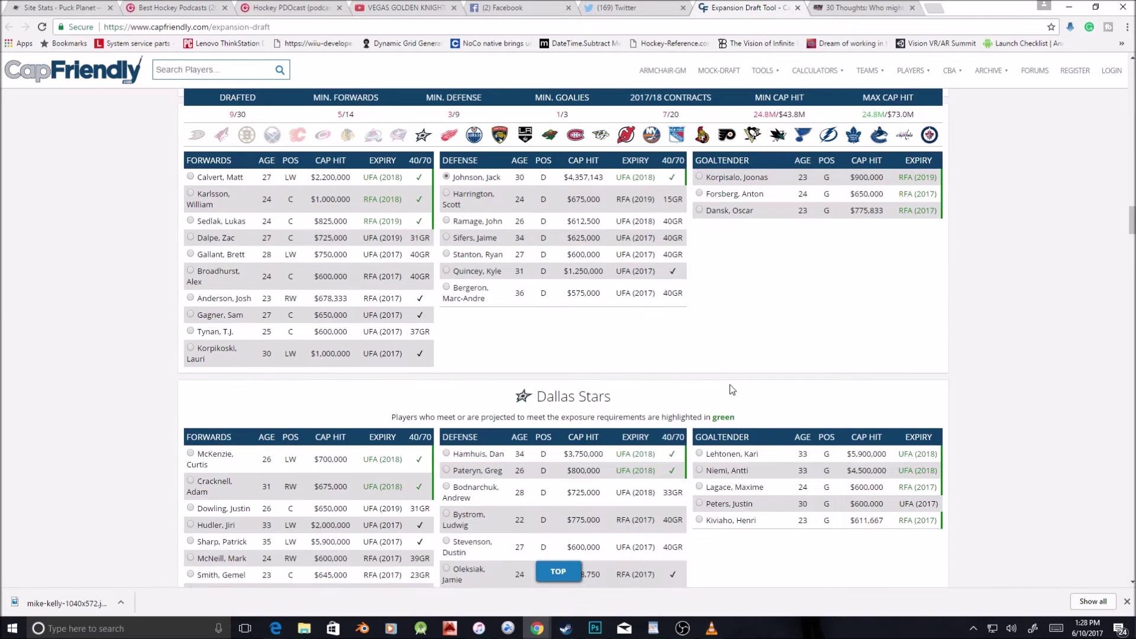
pyautogui.scroll(-3, 728, 363)
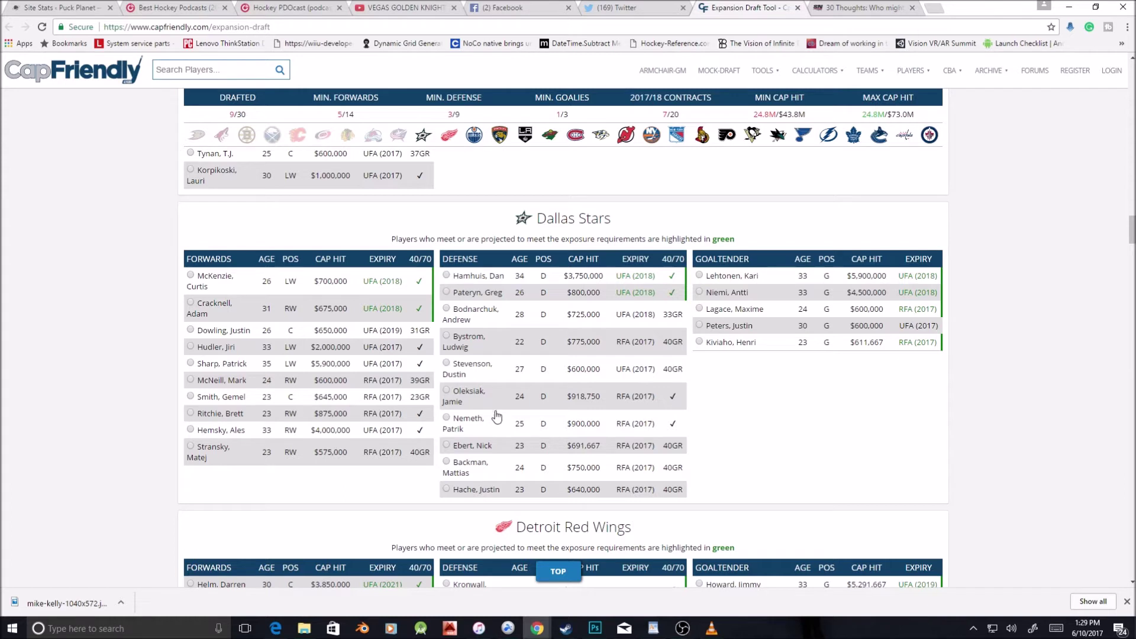
pyautogui.click(447, 393)
pyautogui.scroll(-1, 725, 398)
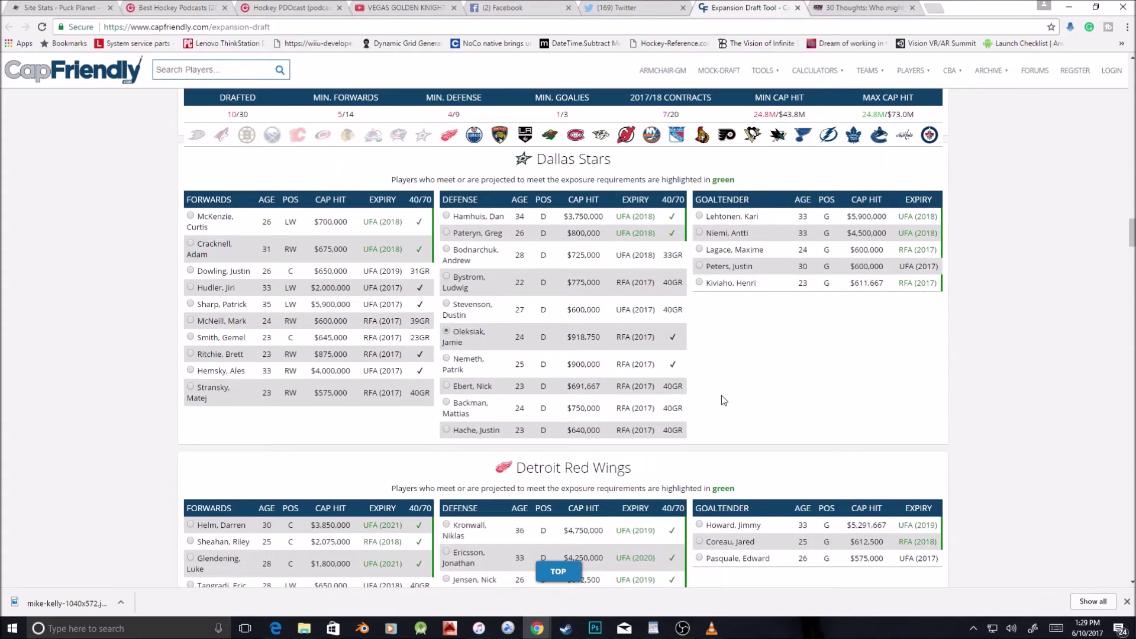
pyautogui.scroll(-3, 756, 356)
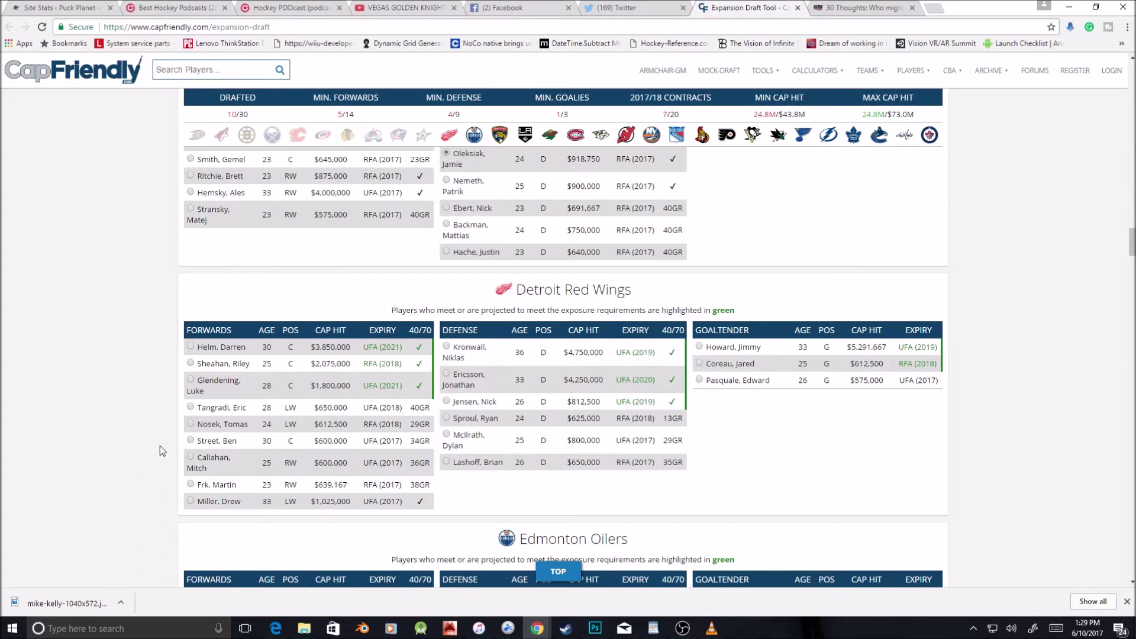
pyautogui.click(190, 364)
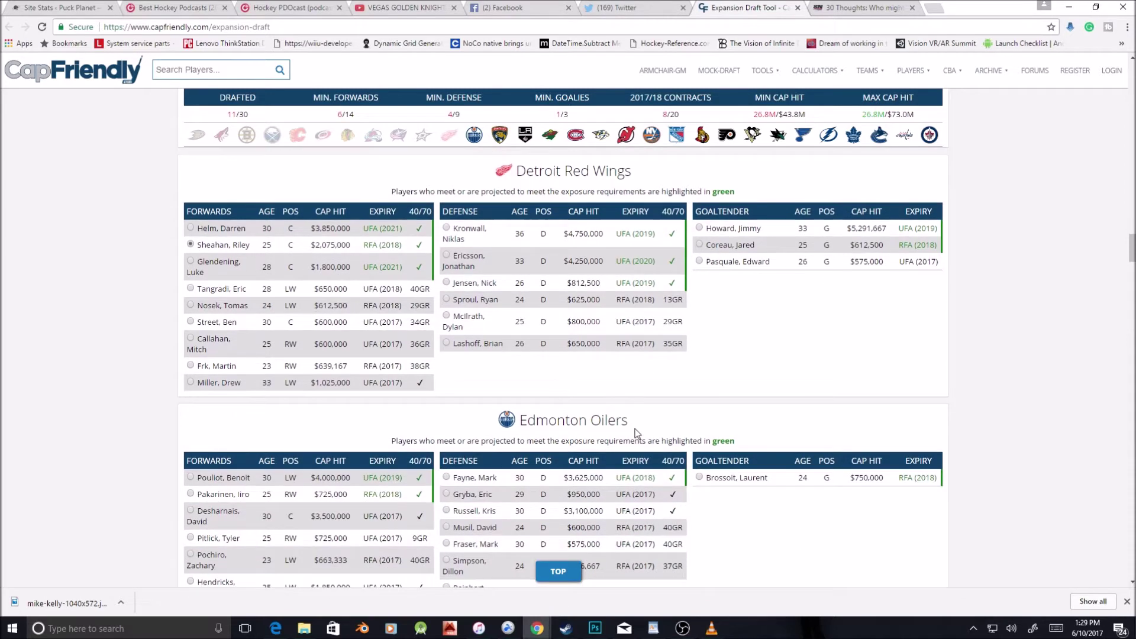
# Draft defenseman Griffin Reinhart from the Edmonton Oilers and forward Michael Sgarbossa from the Florida Panthers
pyautogui.scroll(-2, 636, 432)
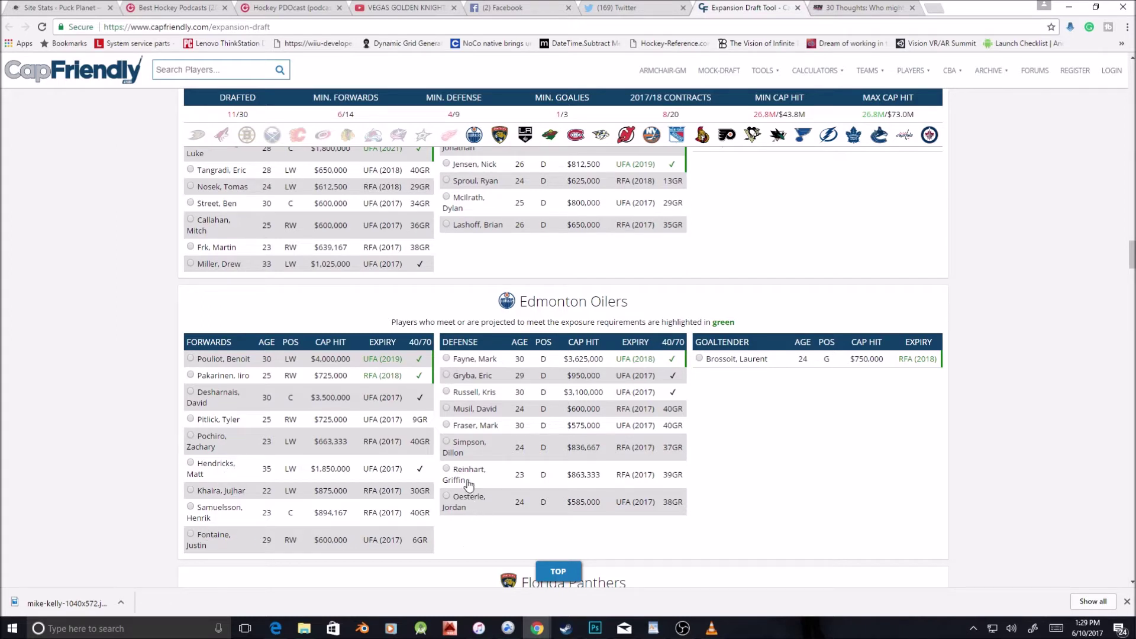
pyautogui.click(447, 469)
pyautogui.scroll(-5, 770, 432)
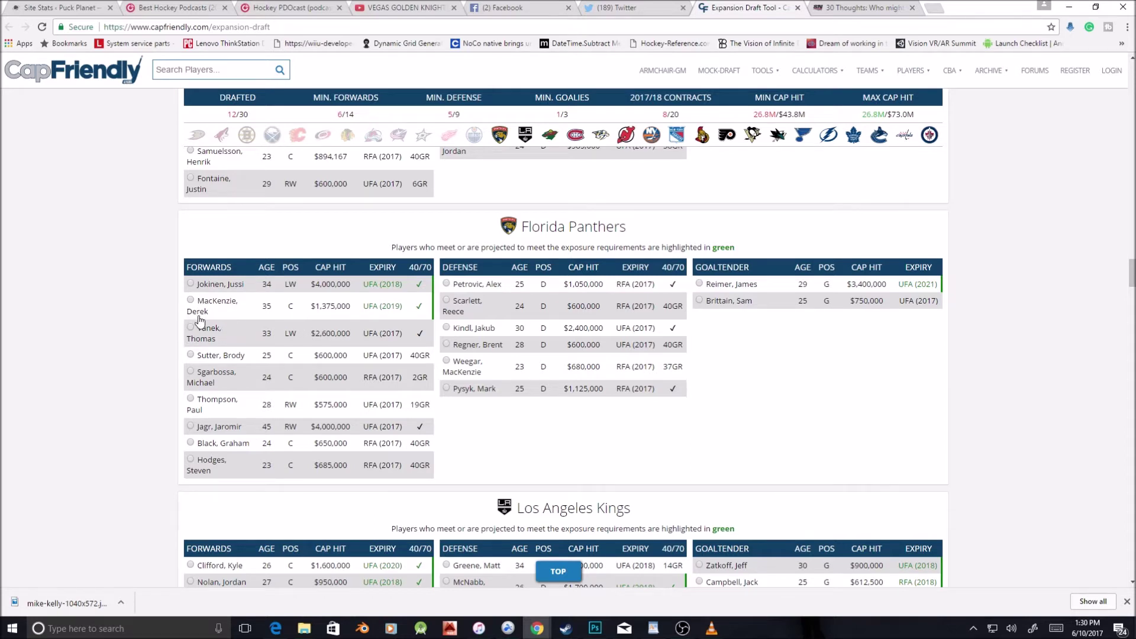
pyautogui.click(190, 371)
# Draft defenseman Brayden McNabb from the Los Angeles Kings and defenseman Jonas Brodin from the Minnesota Wild
pyautogui.scroll(-4, 539, 386)
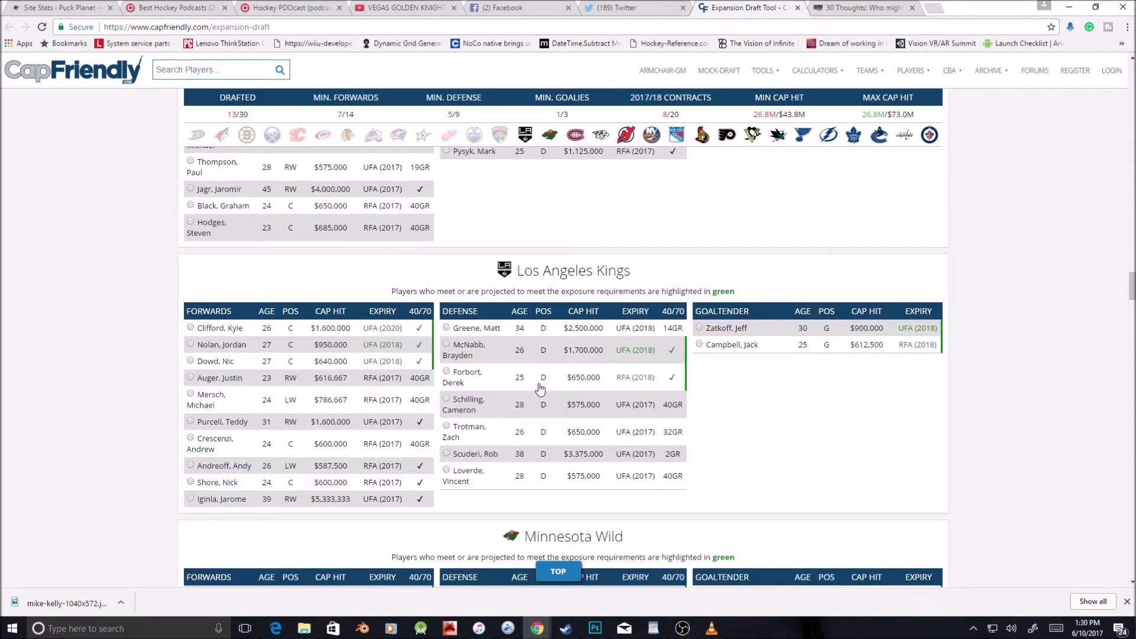
pyautogui.click(446, 345)
pyautogui.scroll(-5, 727, 487)
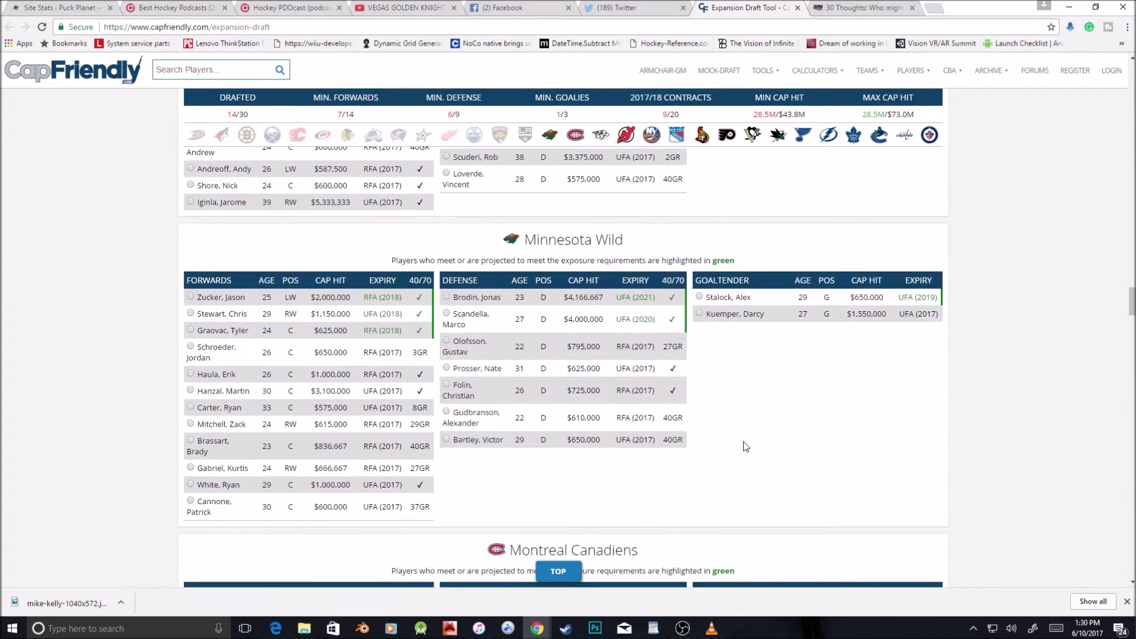
pyautogui.click(447, 299)
pyautogui.scroll(-4, 750, 422)
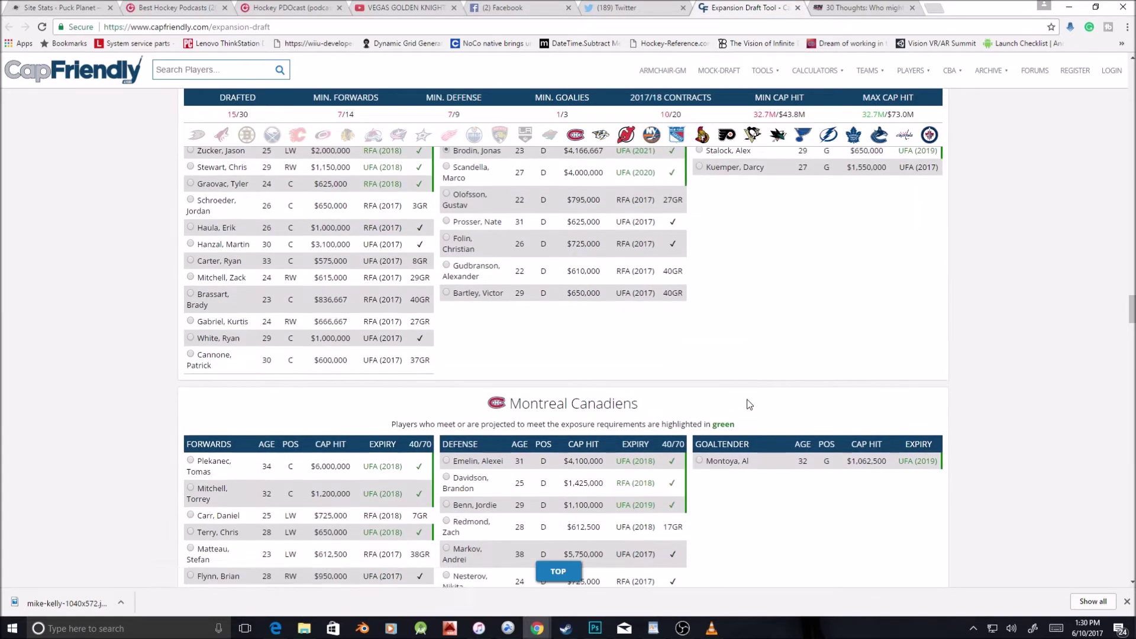
# Draft forward Jacob De La Rose from the Montreal Canadiens and defenseman Ryan Ellis from the Nashville Predators
pyautogui.scroll(-1, 44, 343)
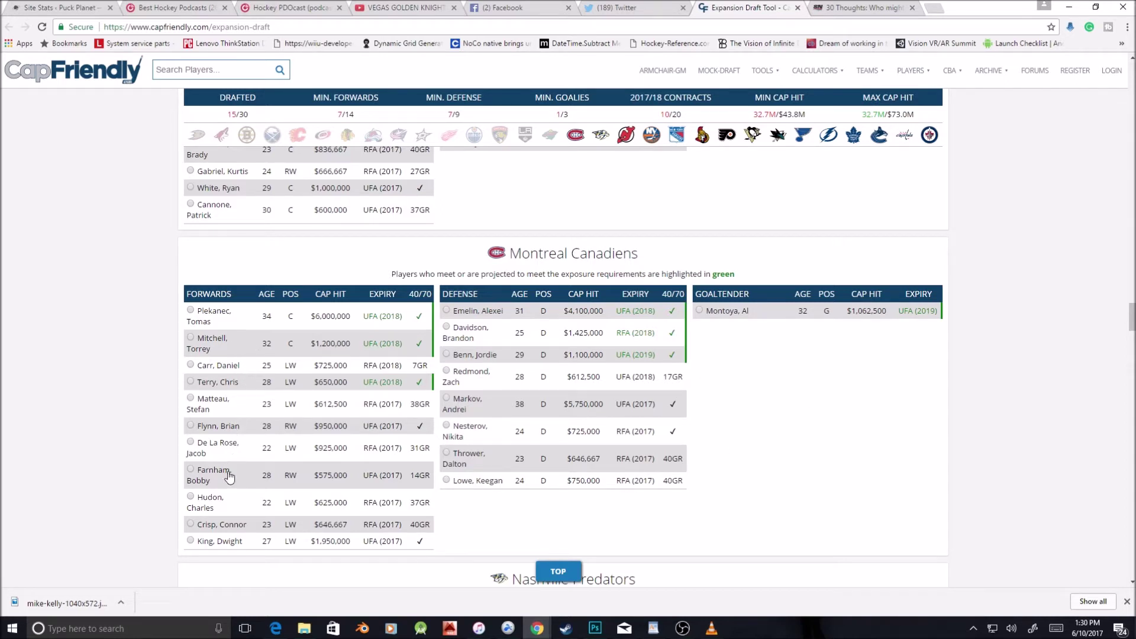
pyautogui.click(191, 442)
pyautogui.scroll(-2, 746, 396)
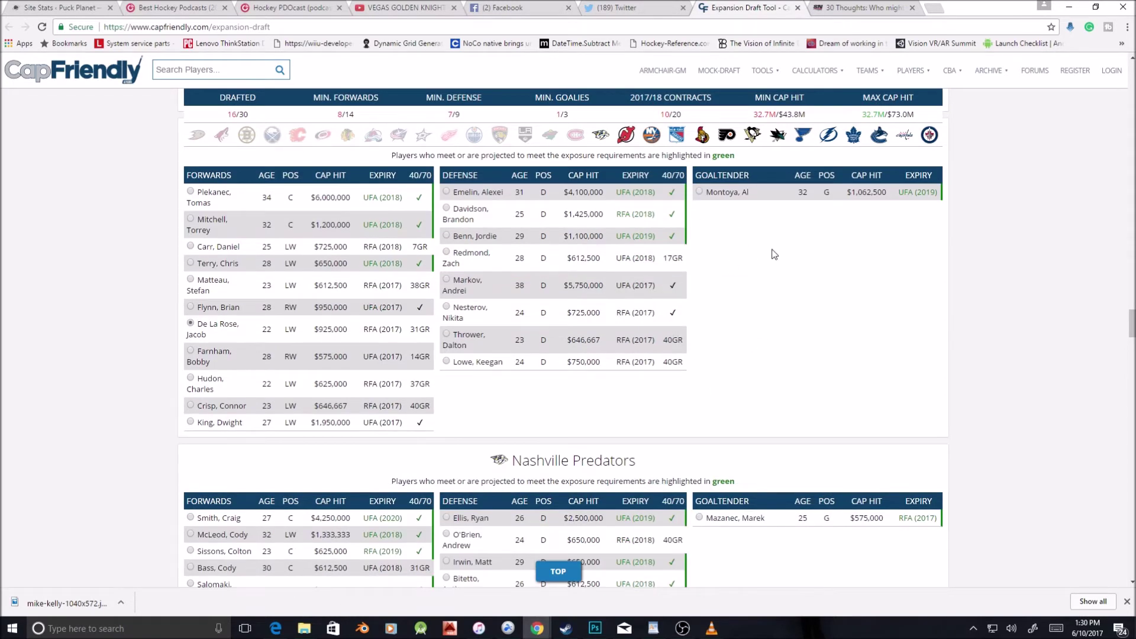
pyautogui.scroll(-3, 773, 252)
pyautogui.scroll(-1, 571, 305)
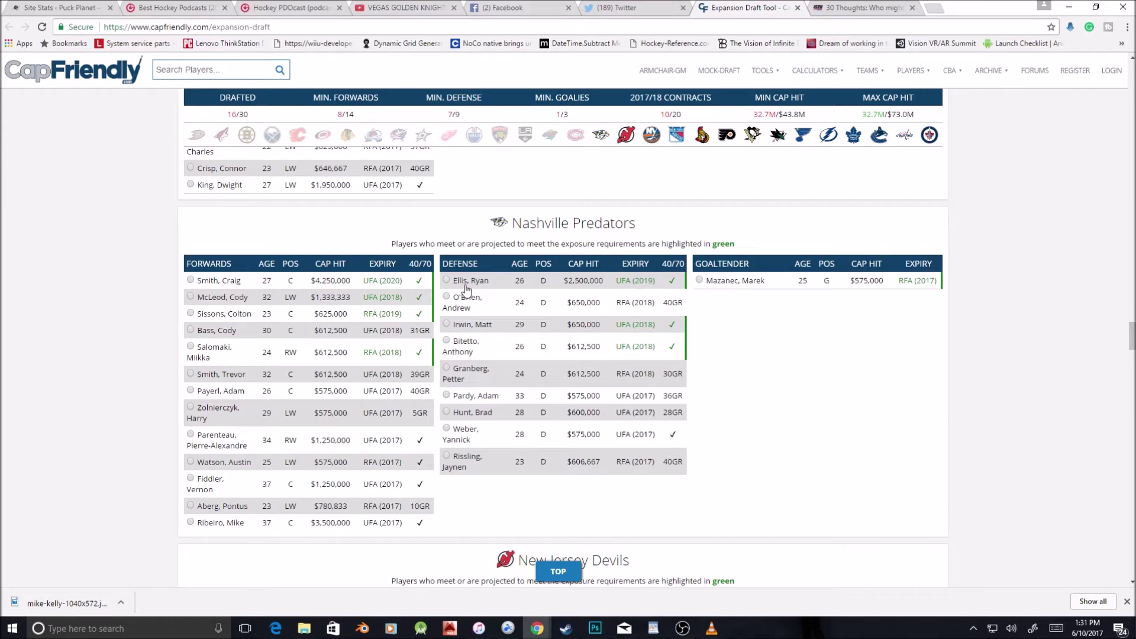
pyautogui.click(447, 281)
# Draft forward Beau Bennett from the New Jersey Devils and defenseman Calvin De Haan from the New York Islanders
pyautogui.scroll(-1, 793, 346)
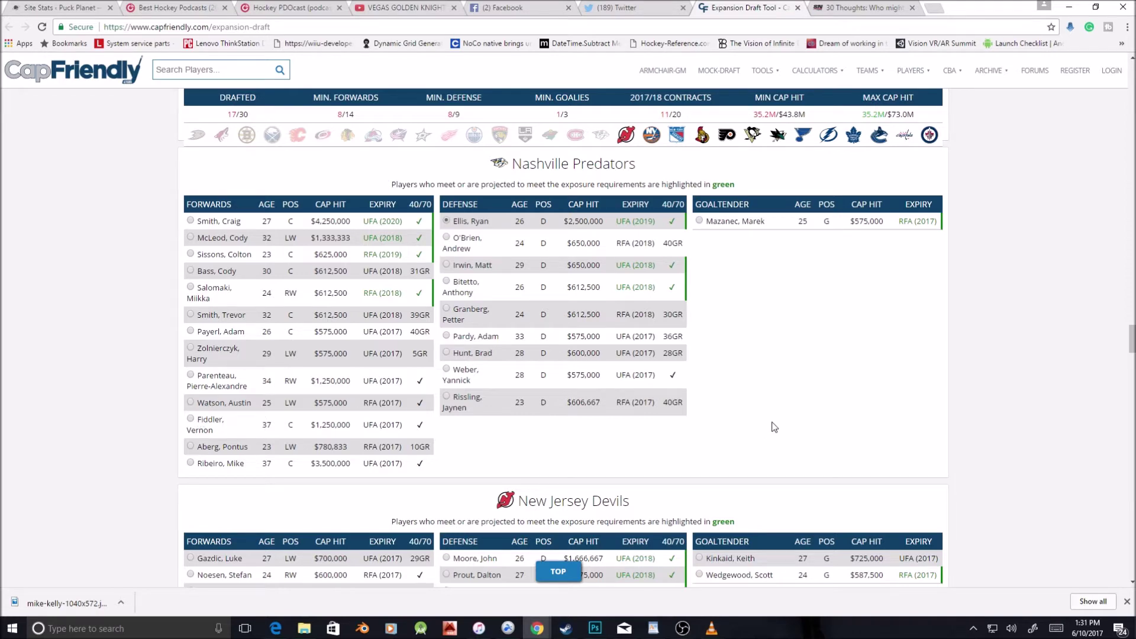
pyautogui.scroll(-3, 792, 393)
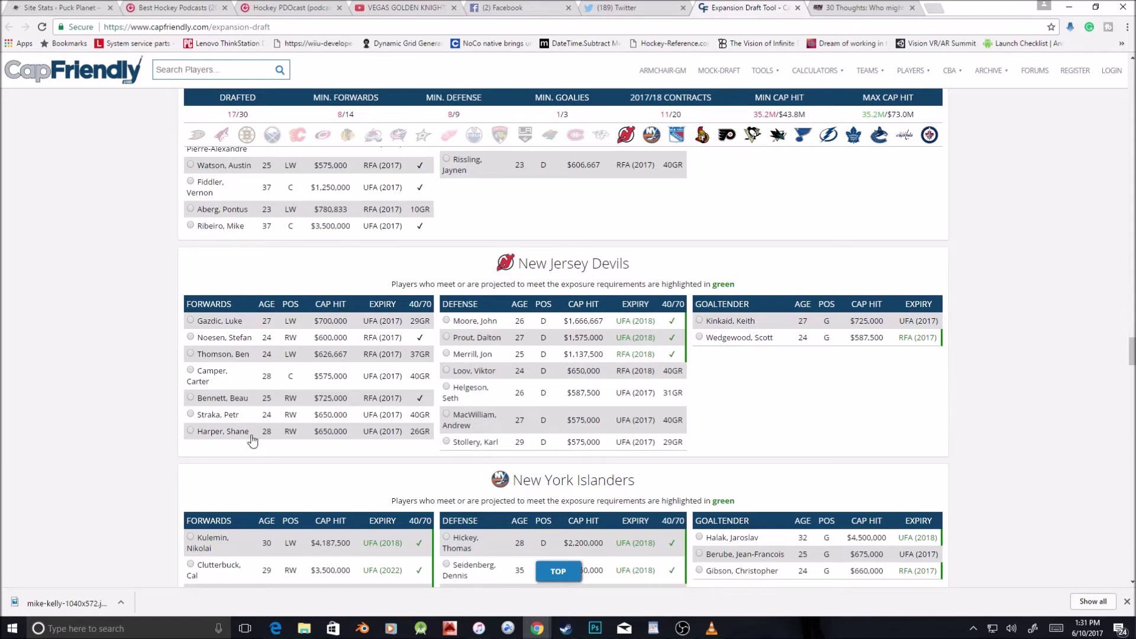
pyautogui.click(191, 401)
pyautogui.scroll(-4, 980, 410)
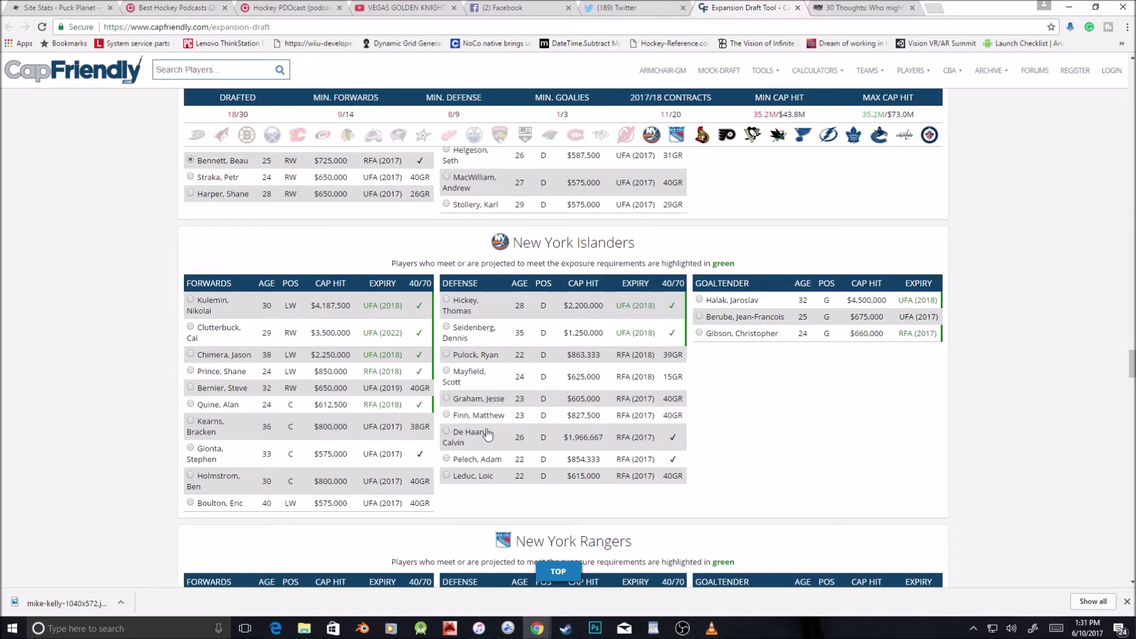
pyautogui.click(448, 432)
# Draft forward Michael Grabner from the New York Rangers and defenseman Marc Methot from the Ottawa Senators
pyautogui.scroll(-5, 793, 395)
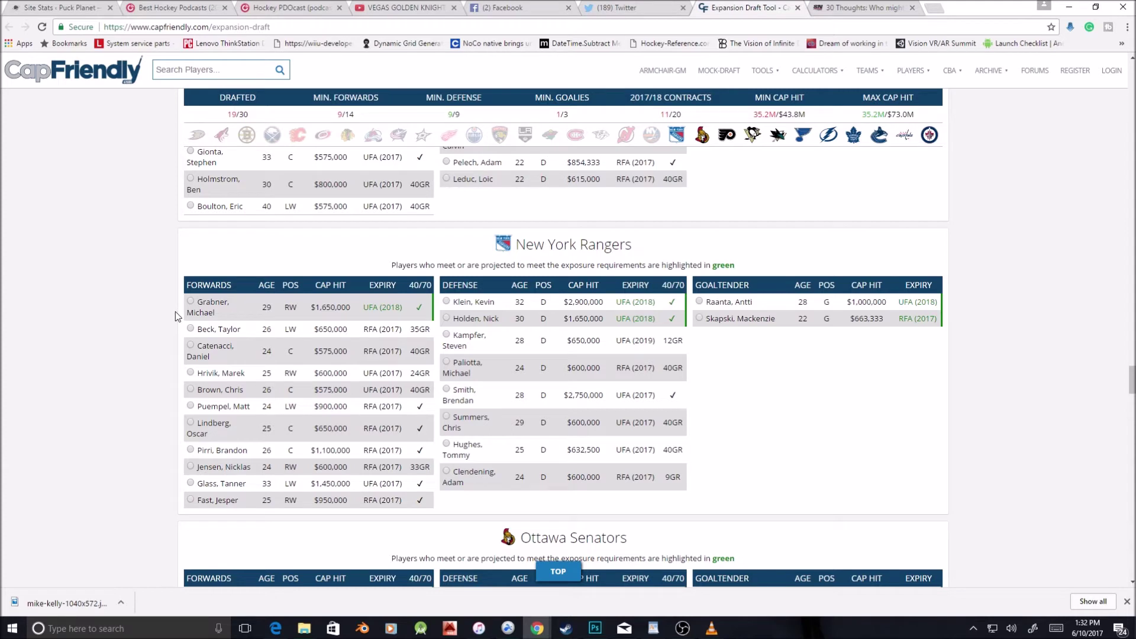
pyautogui.moveTo(407, 318)
pyautogui.click(191, 303)
pyautogui.scroll(-4, 468, 362)
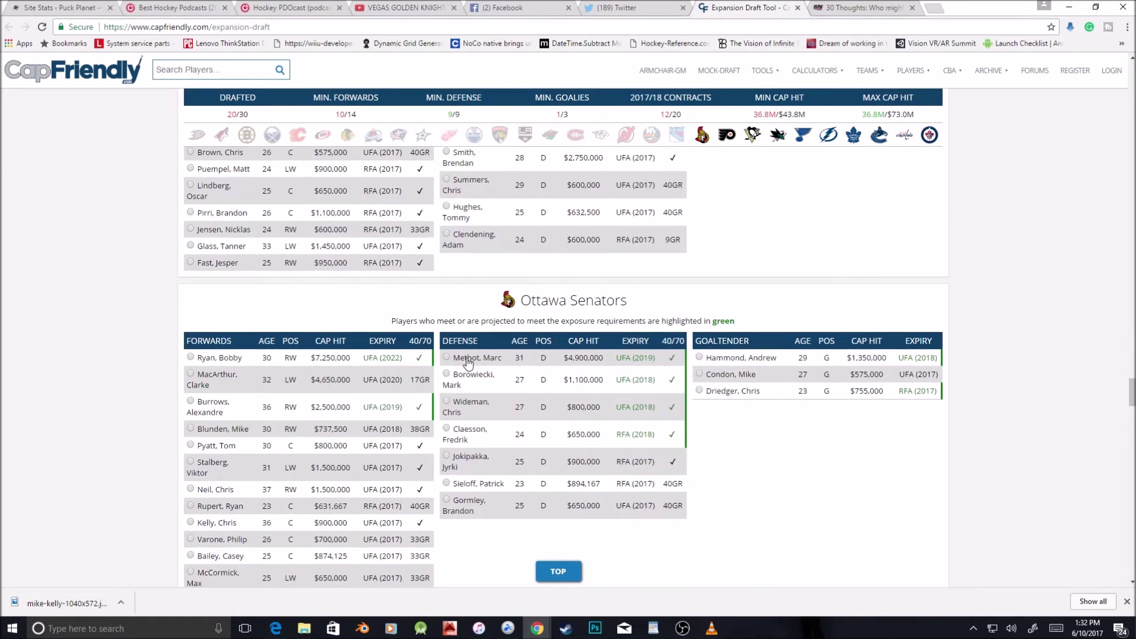
pyautogui.scroll(-1, 469, 363)
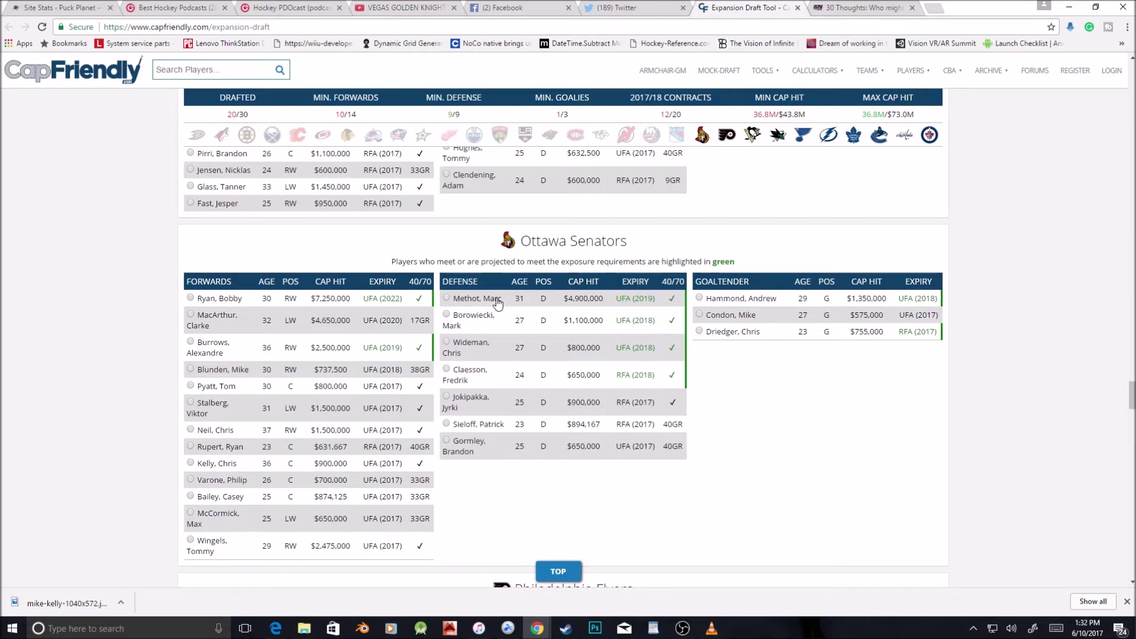
pyautogui.click(447, 299)
# Draft forward Michael Raffl from the Philadelphia Flyers and goaltender Matt Murray from the Pittsburgh Penguins
pyautogui.scroll(-2, 830, 372)
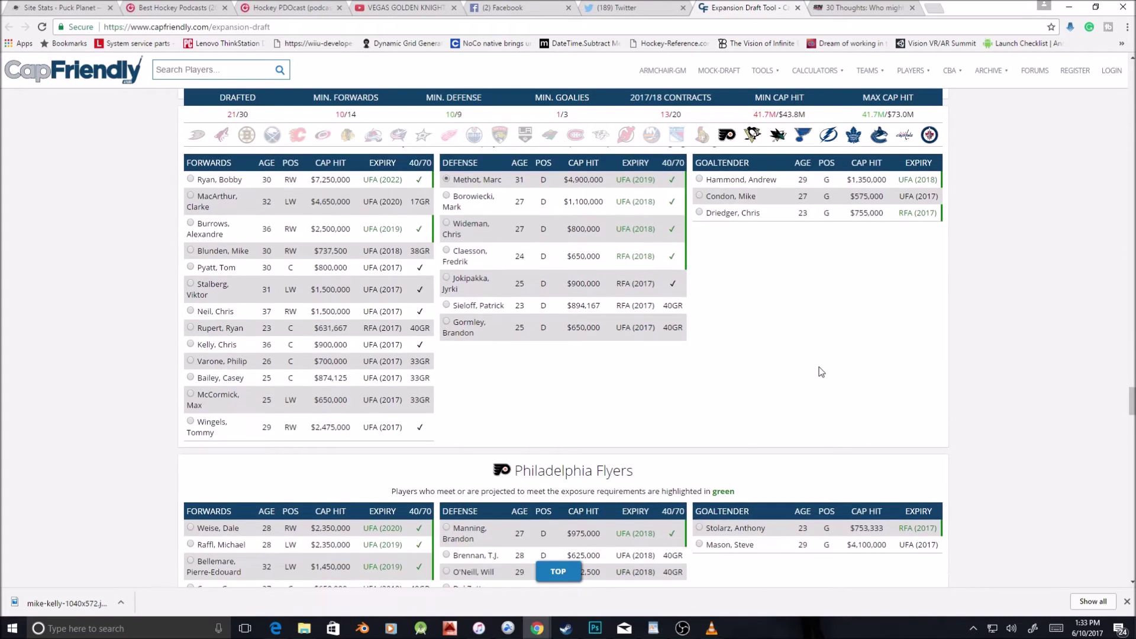
pyautogui.scroll(-4, 799, 367)
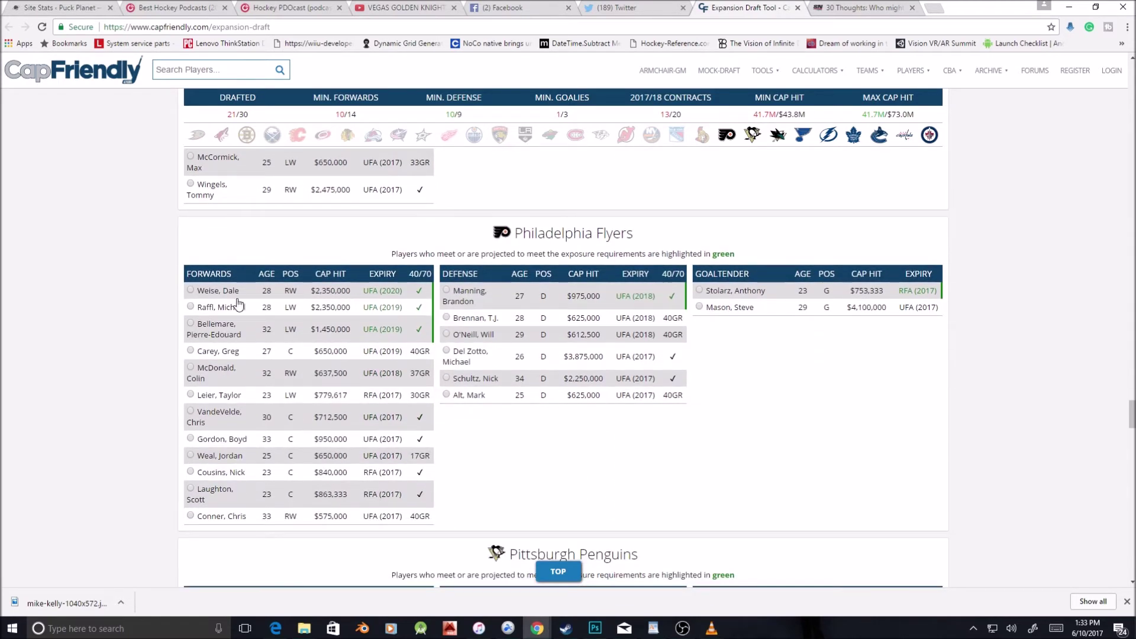
pyautogui.click(190, 306)
pyautogui.scroll(-1, 623, 447)
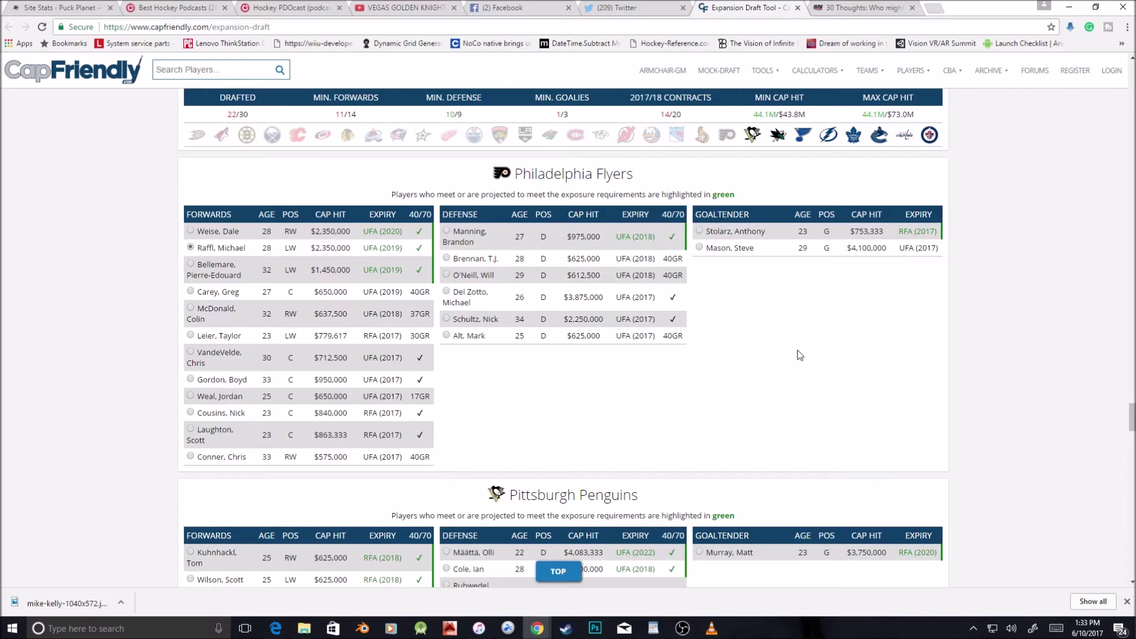
pyautogui.scroll(-1, 757, 388)
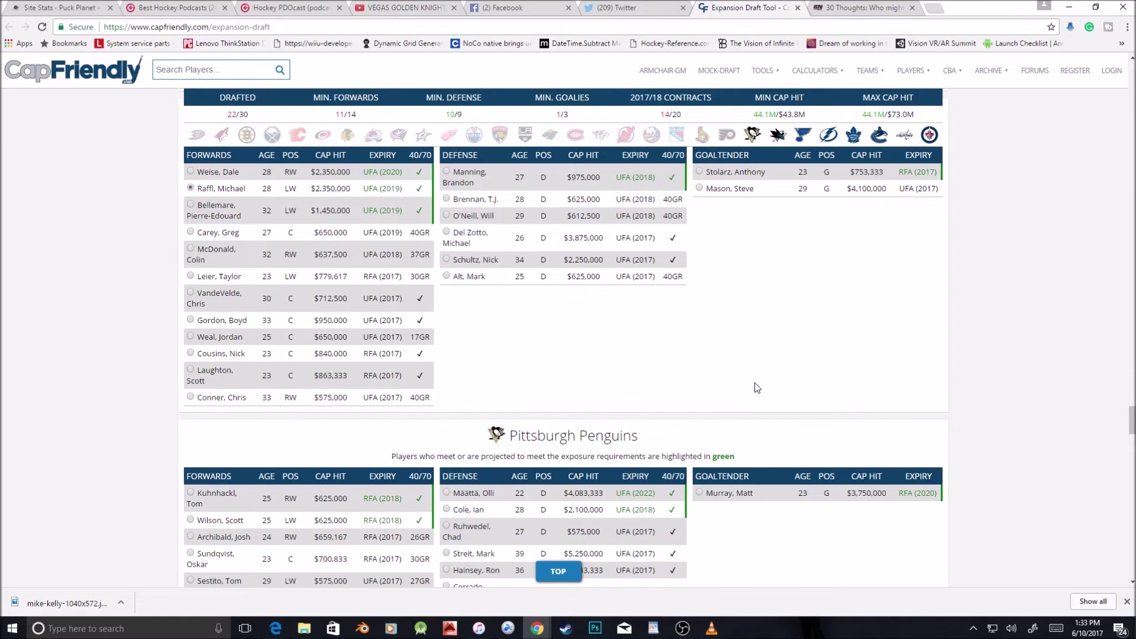
pyautogui.scroll(1, 755, 389)
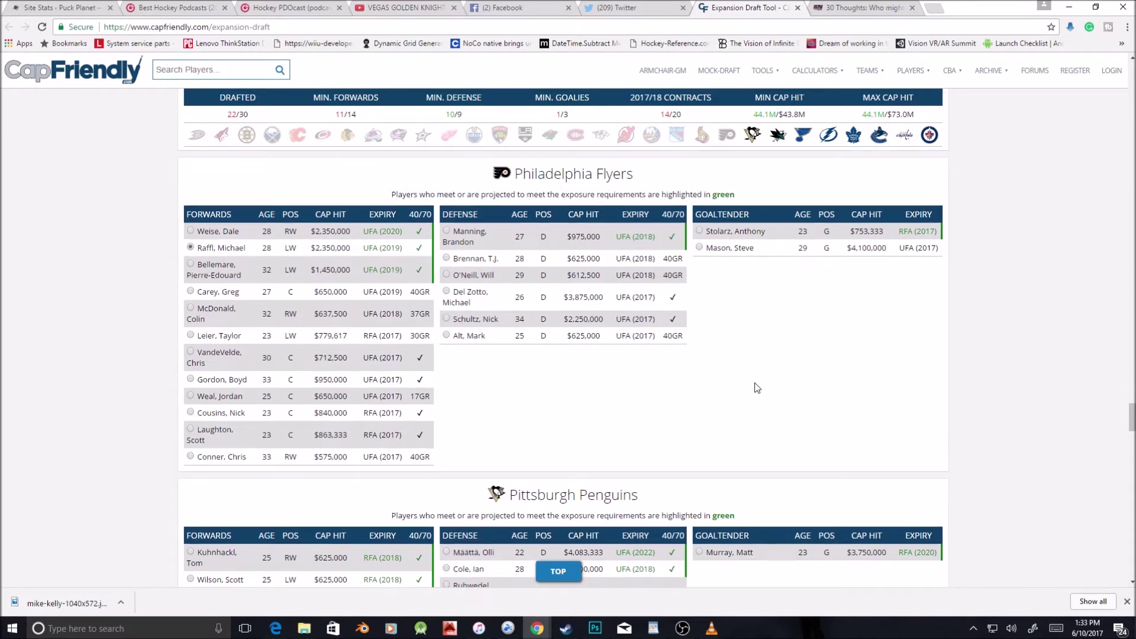
pyautogui.scroll(-5, 617, 362)
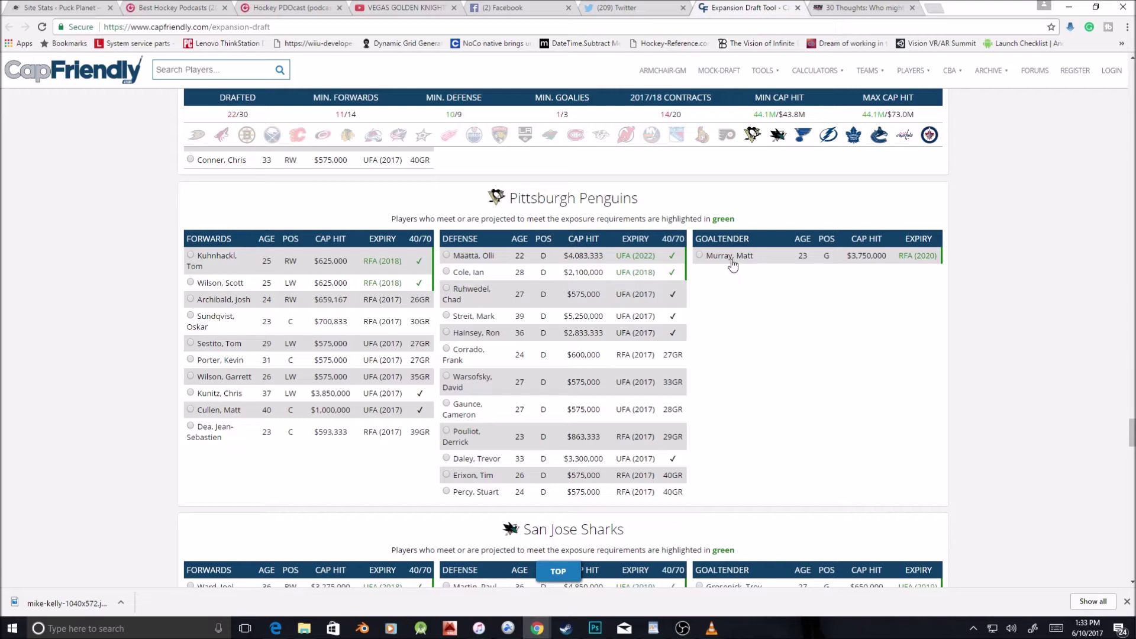
pyautogui.click(701, 256)
# Draft forward Chris Tierney from the San Jose Sharks
pyautogui.scroll(-2, 743, 273)
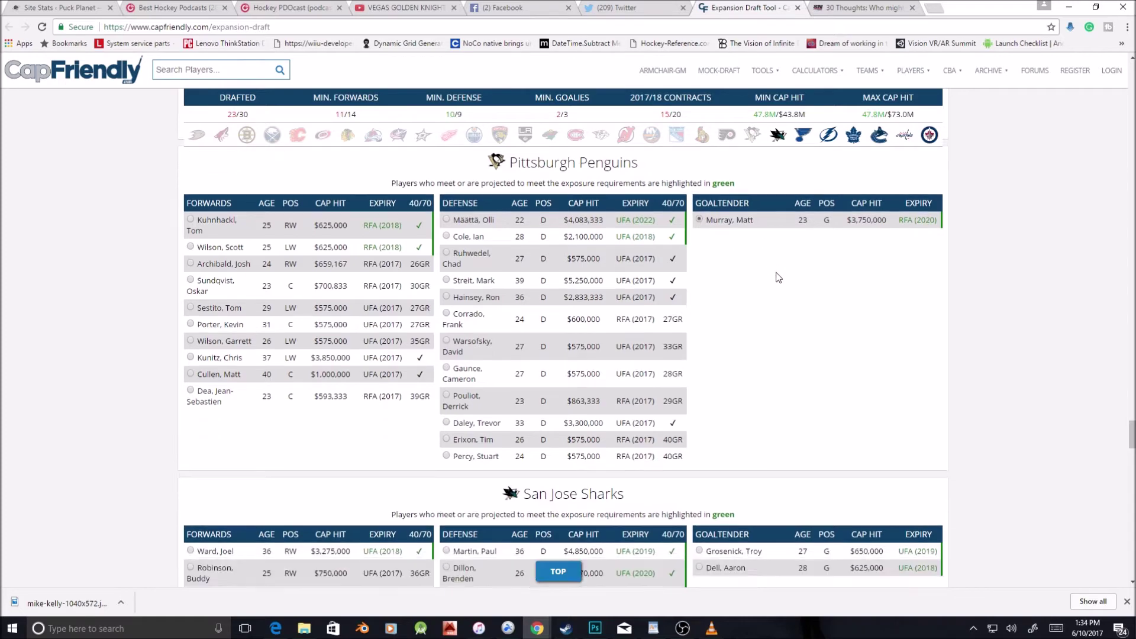
pyautogui.scroll(2, 789, 284)
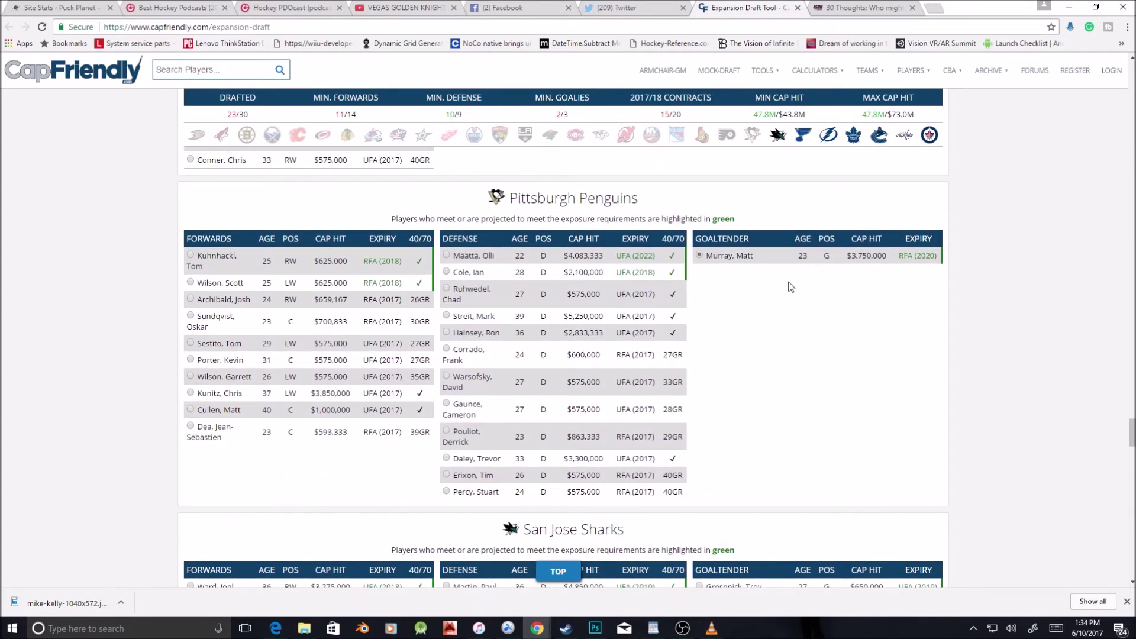
pyautogui.scroll(-2, 791, 287)
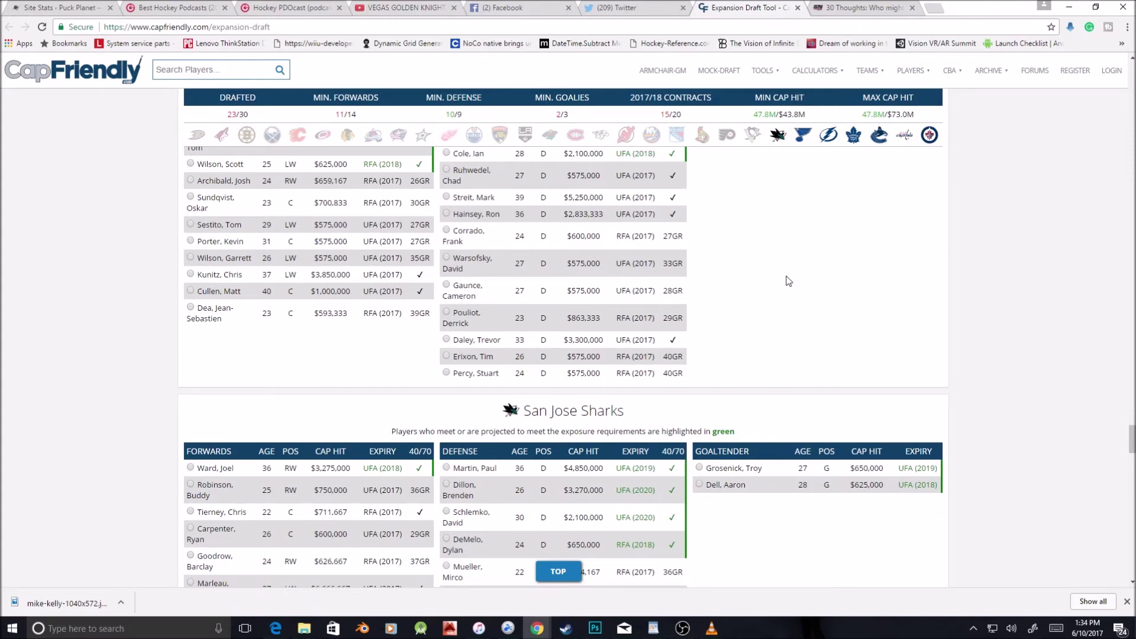
pyautogui.scroll(2, 789, 281)
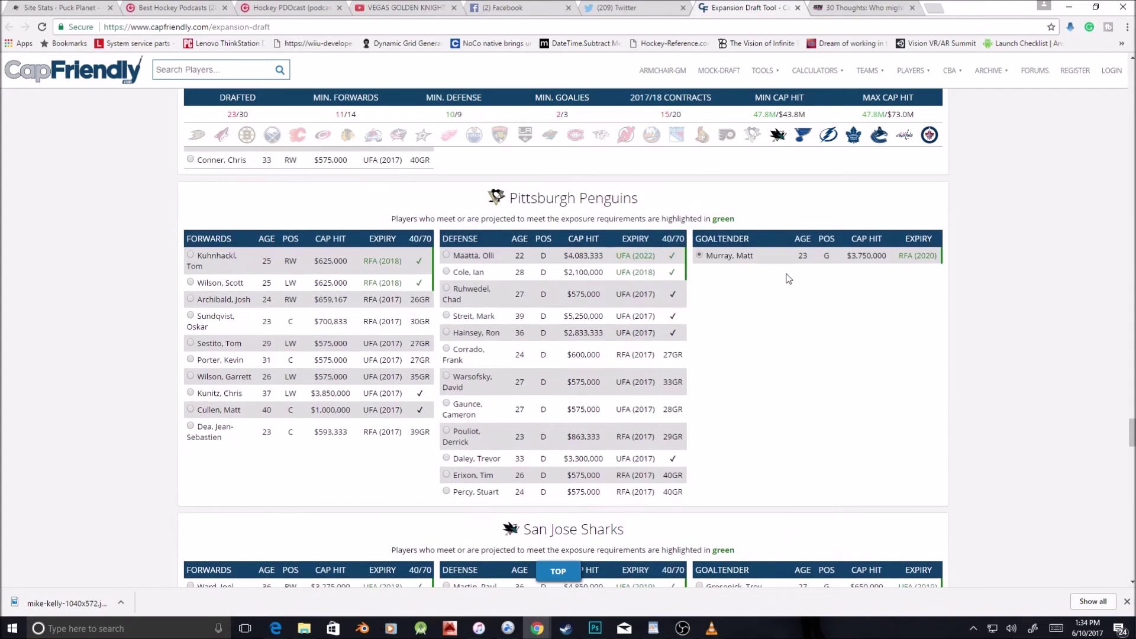
pyautogui.scroll(-2, 789, 279)
pyautogui.scroll(-2, 789, 279)
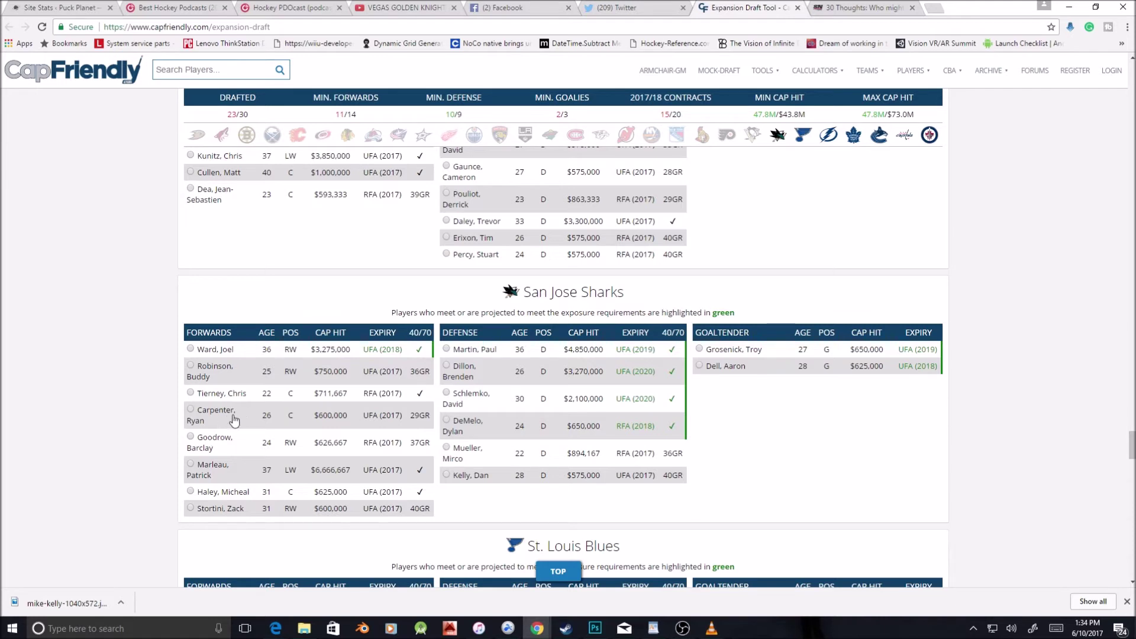
pyautogui.click(193, 395)
# Draft forward Vladimir Sobotka from the St. Louis Blues
pyautogui.scroll(-4, 701, 463)
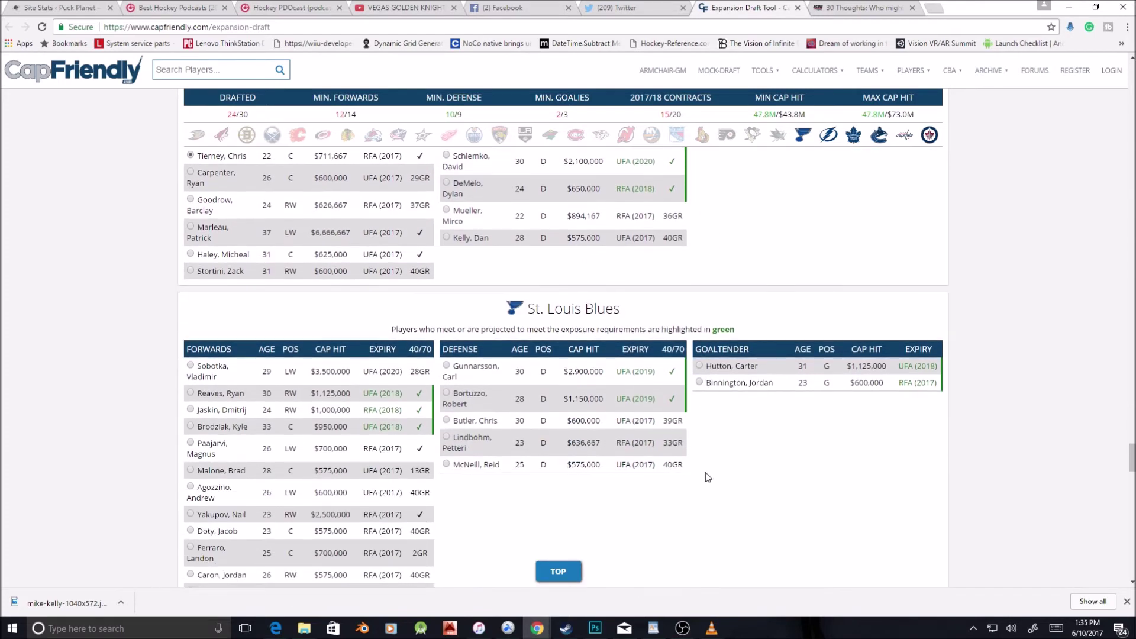
pyautogui.scroll(-1, 710, 468)
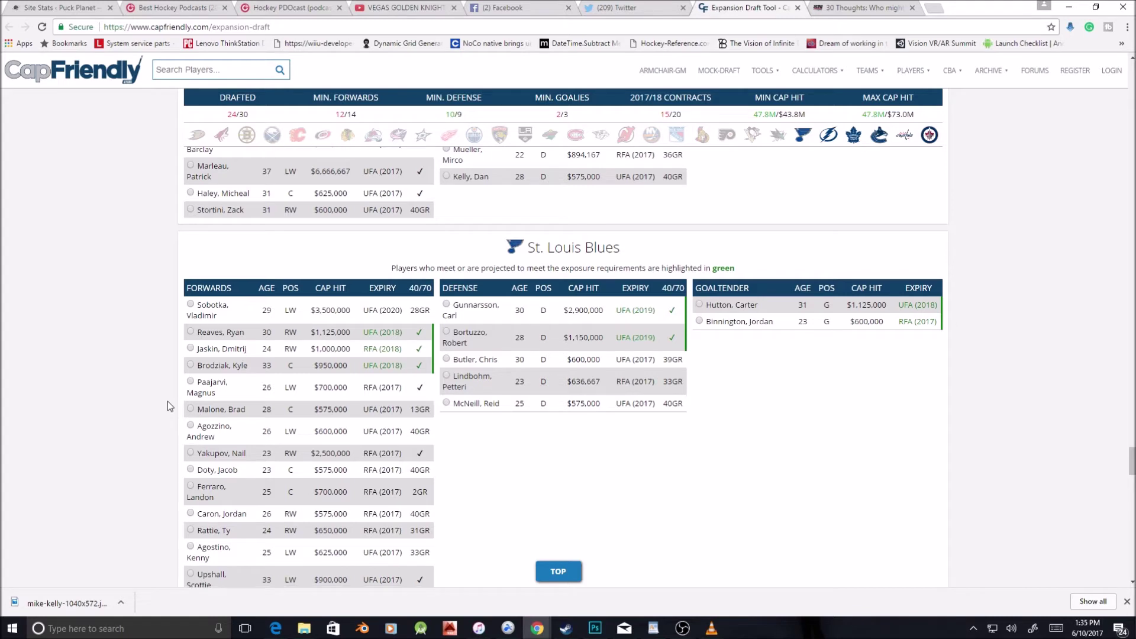
pyautogui.scroll(-1, 168, 406)
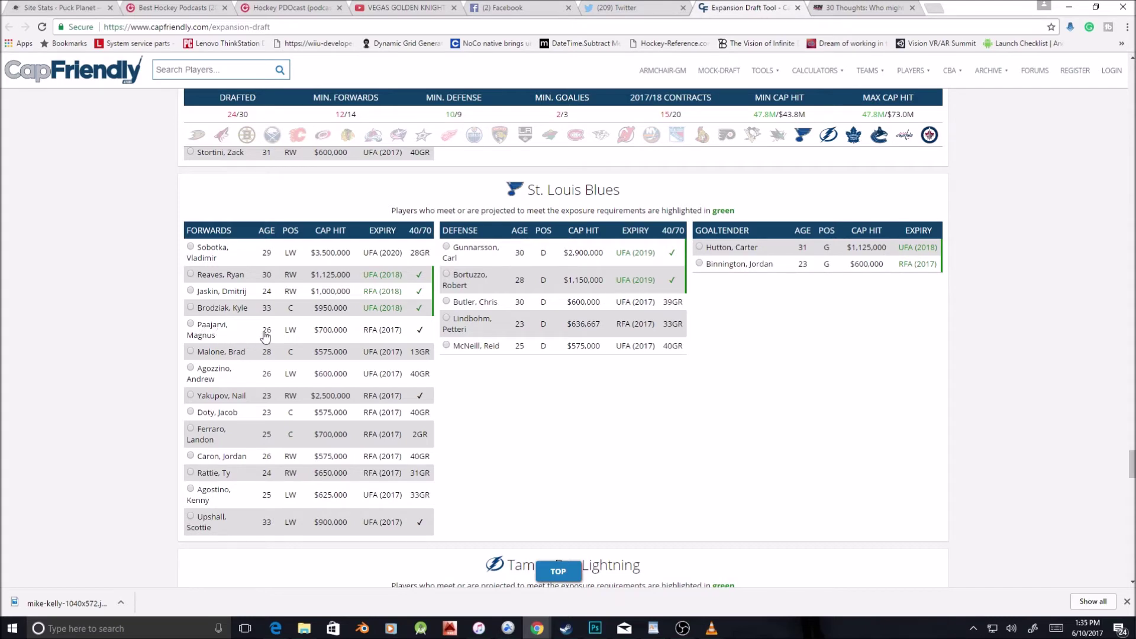
pyautogui.scroll(1, 627, 382)
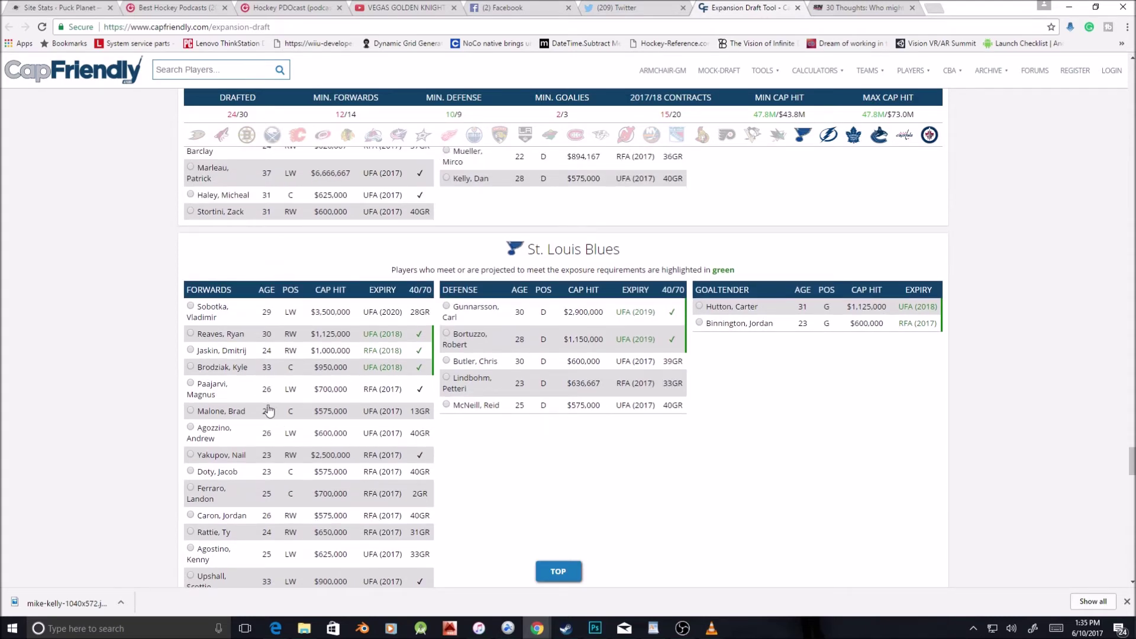
pyautogui.click(191, 307)
# Draft forward Vladislav Namestnikov from the Tampa Bay Lightning and forward Seth Griffith from the Toronto Maple Leafs
pyautogui.scroll(-1, 764, 379)
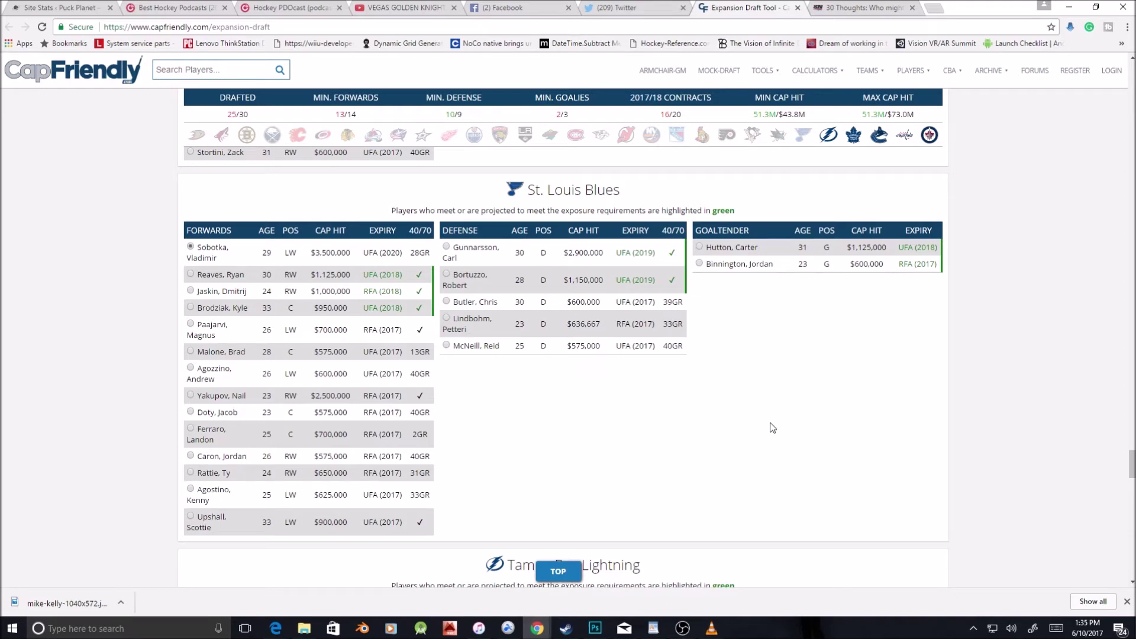
pyautogui.scroll(-1, 781, 418)
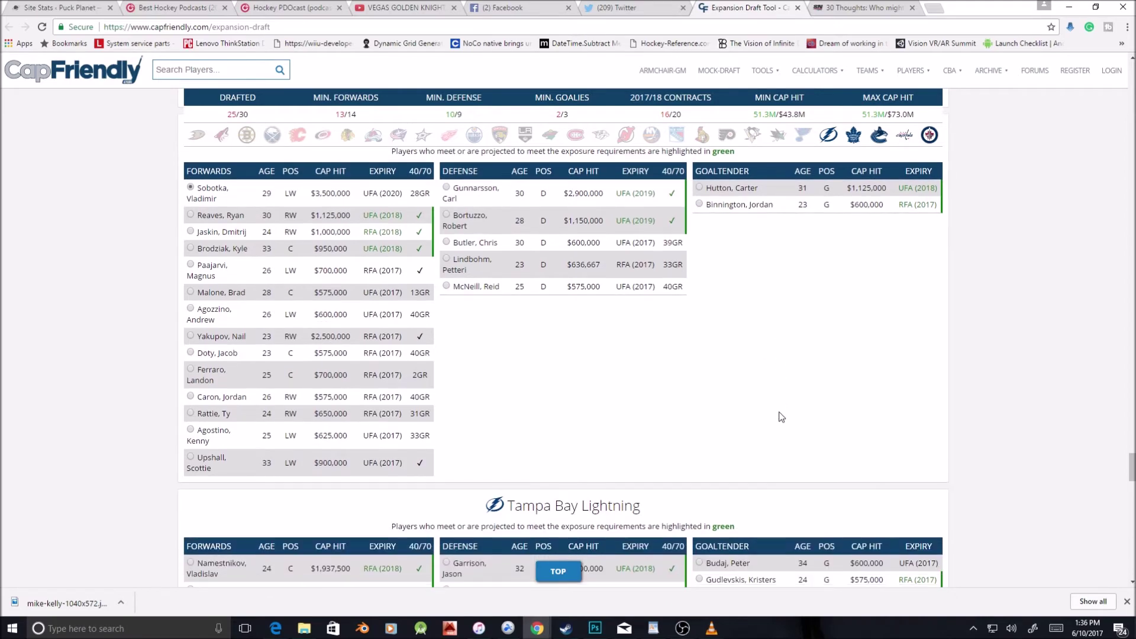
pyautogui.scroll(-5, 760, 415)
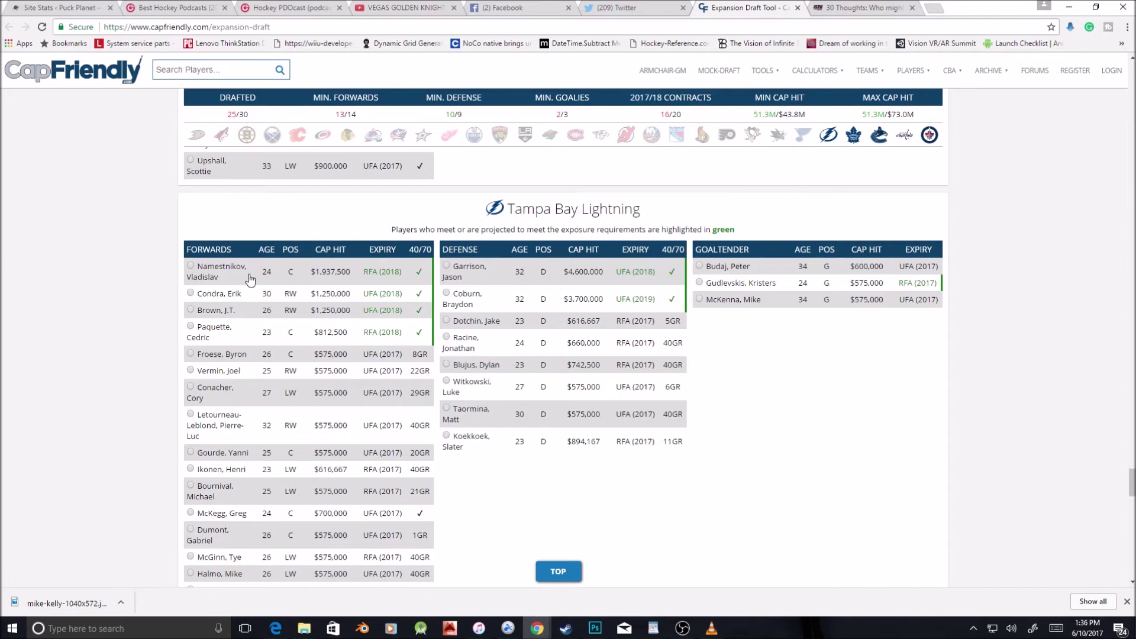
pyautogui.scroll(-2, 244, 397)
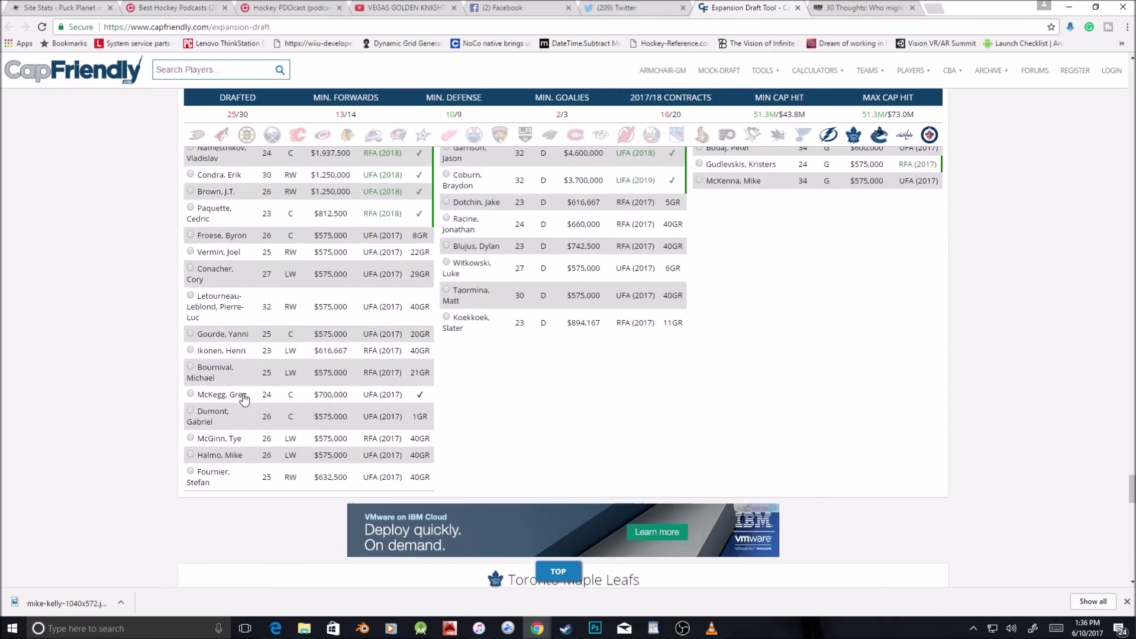
pyautogui.scroll(1, 244, 396)
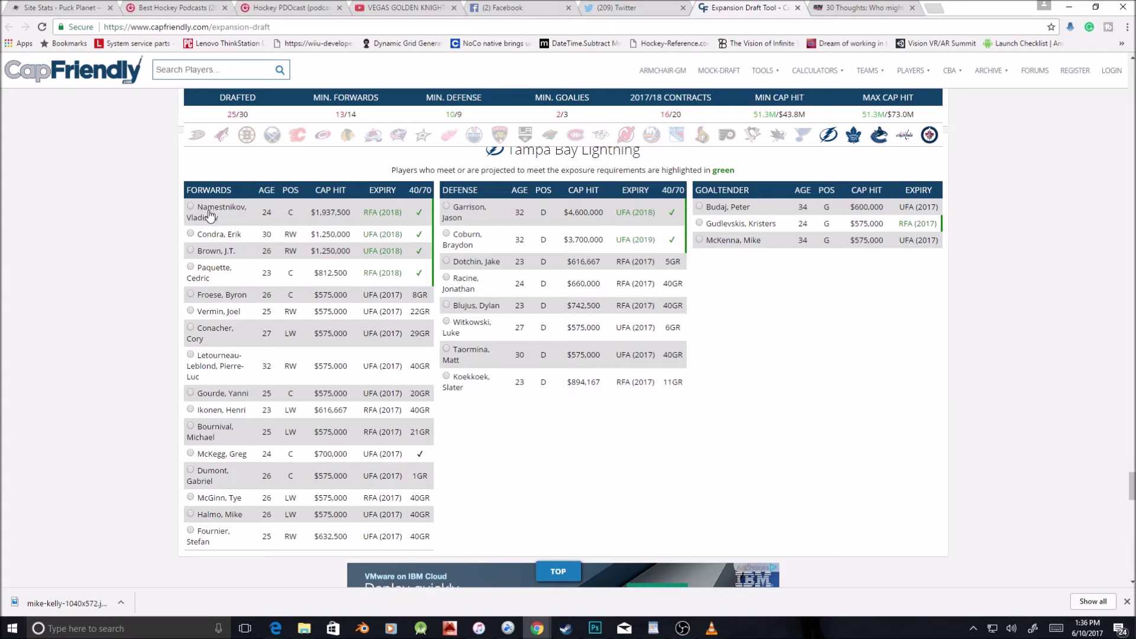
pyautogui.click(192, 209)
pyautogui.scroll(-5, 526, 403)
pyautogui.scroll(-2, 545, 385)
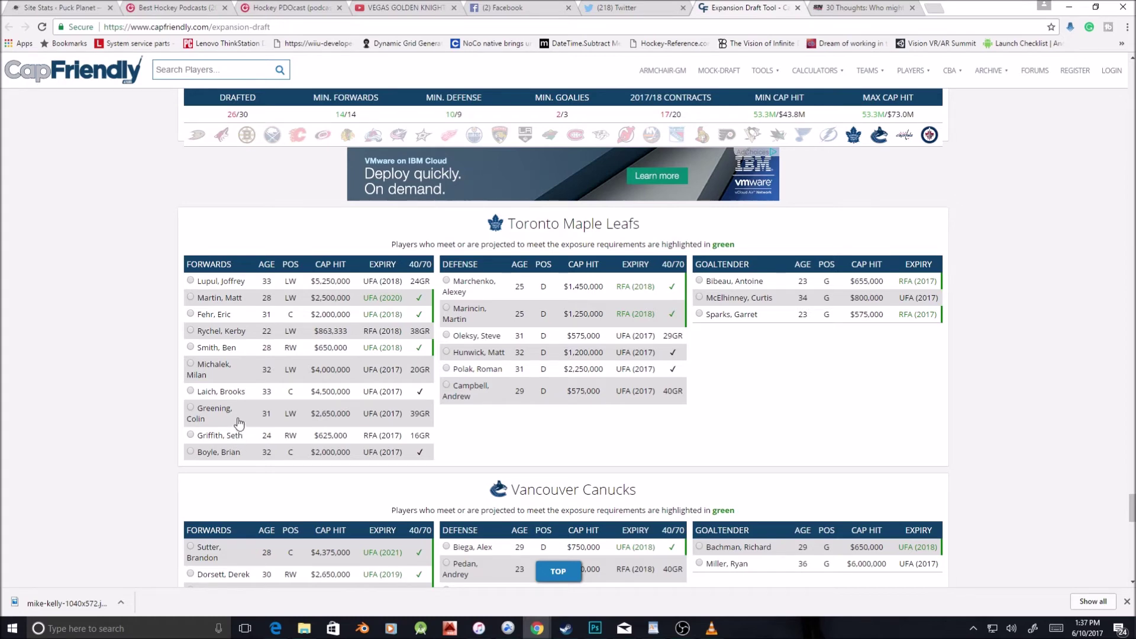
pyautogui.click(191, 436)
# Compare the available goaltenders of the Vancouver Canucks, Washington Capitals and Winnipeg Jets
pyautogui.scroll(-4, 710, 331)
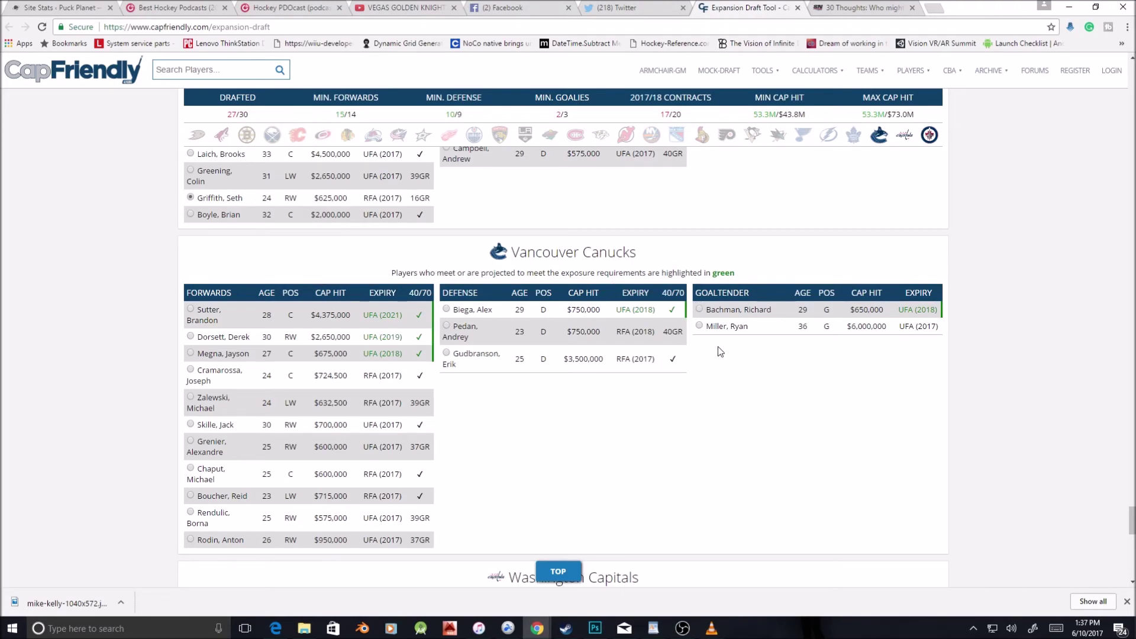
pyautogui.scroll(-4, 718, 347)
pyautogui.scroll(-4, 726, 340)
pyautogui.scroll(-3, 727, 344)
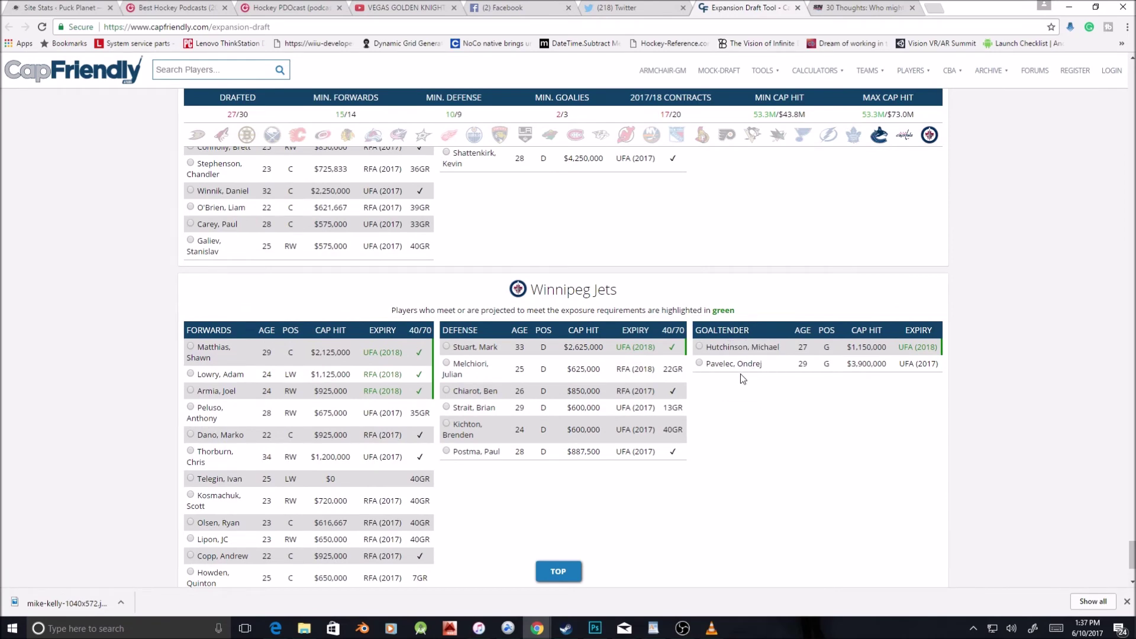
pyautogui.scroll(-3, 743, 379)
pyautogui.scroll(3, 743, 378)
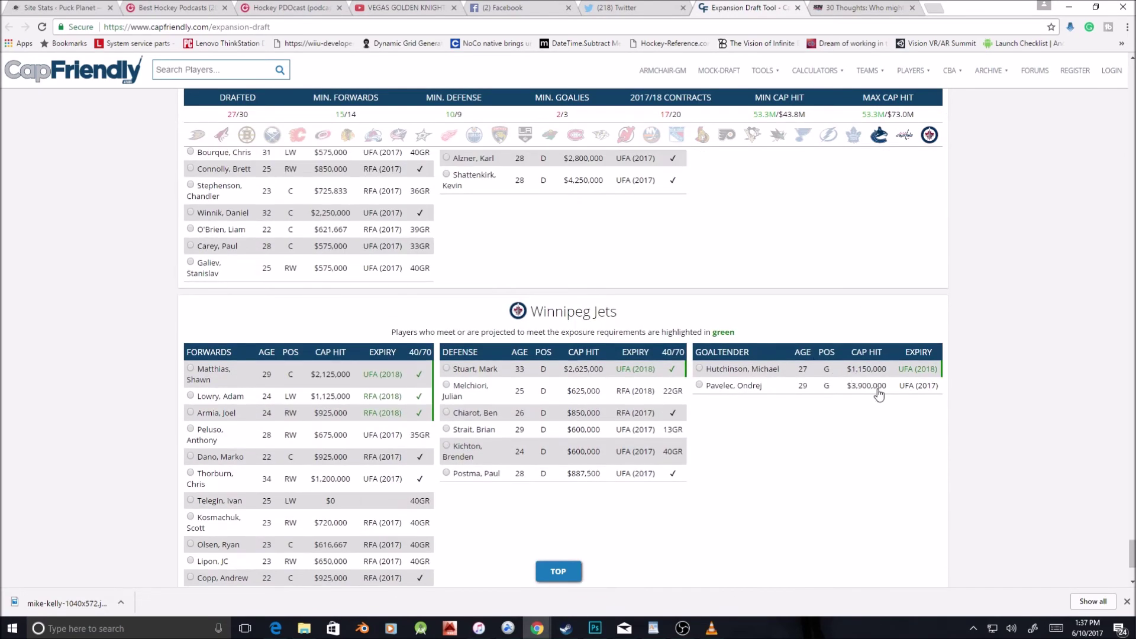
pyautogui.scroll(-3, 876, 391)
pyautogui.scroll(5, 842, 402)
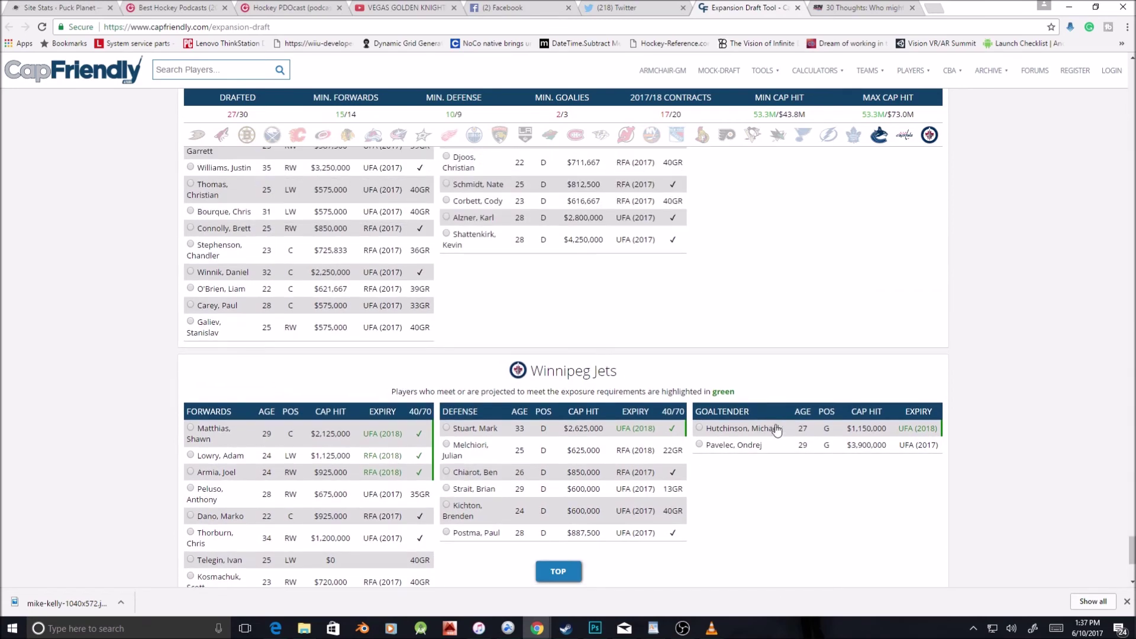
pyautogui.scroll(12, 722, 453)
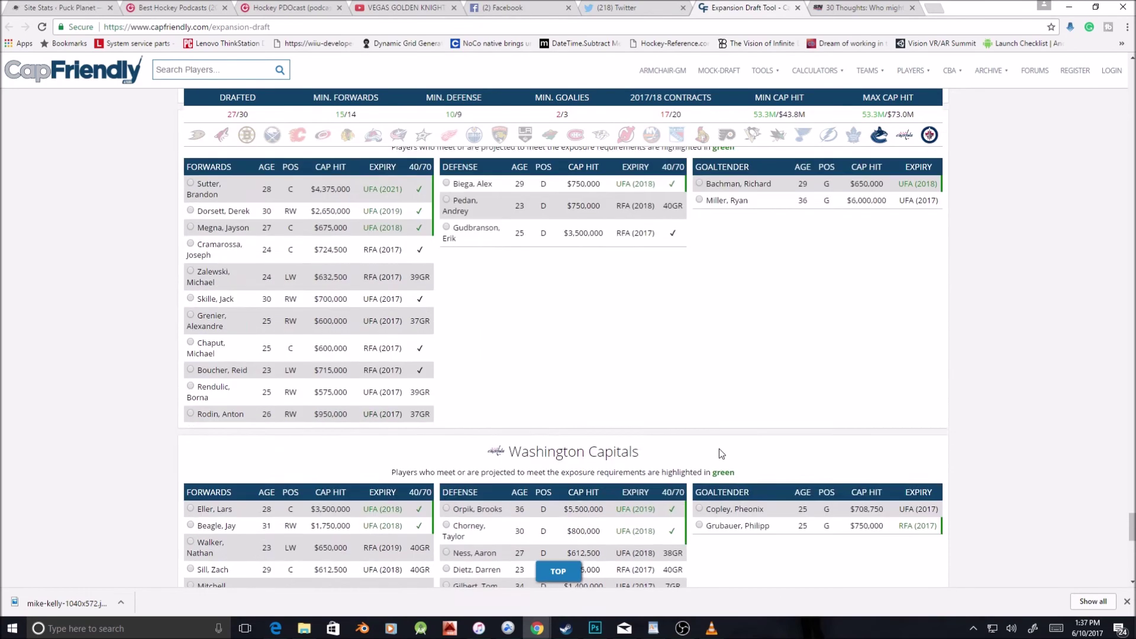
# Draft defenseman Erik Gudbranson from the Vancouver Canucks
pyautogui.scroll(3, 722, 454)
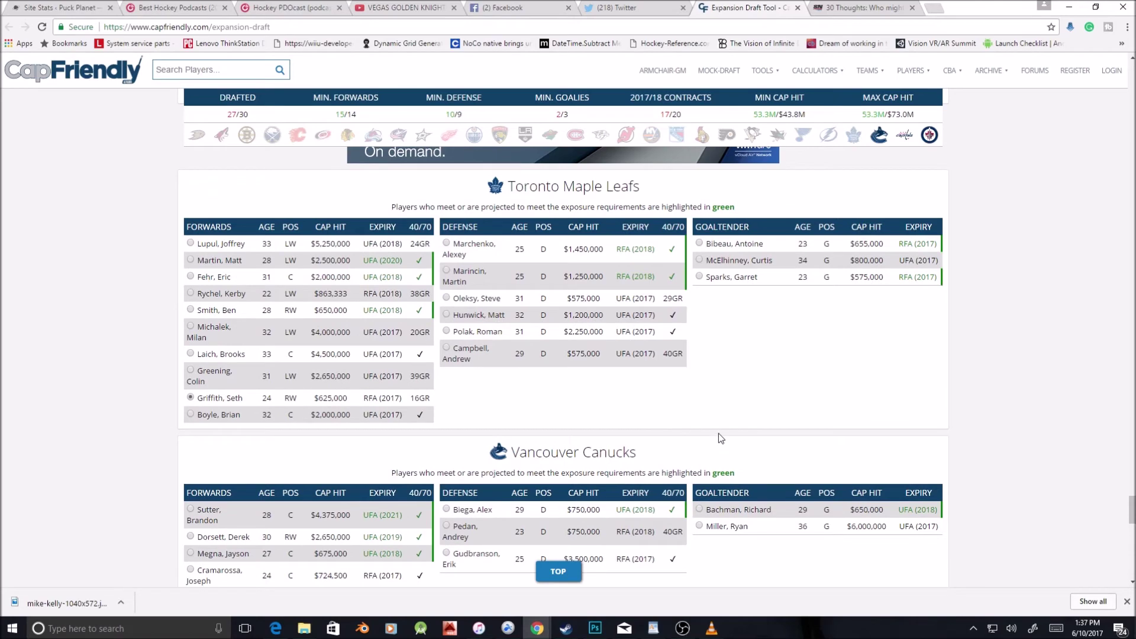
pyautogui.scroll(-4, 718, 434)
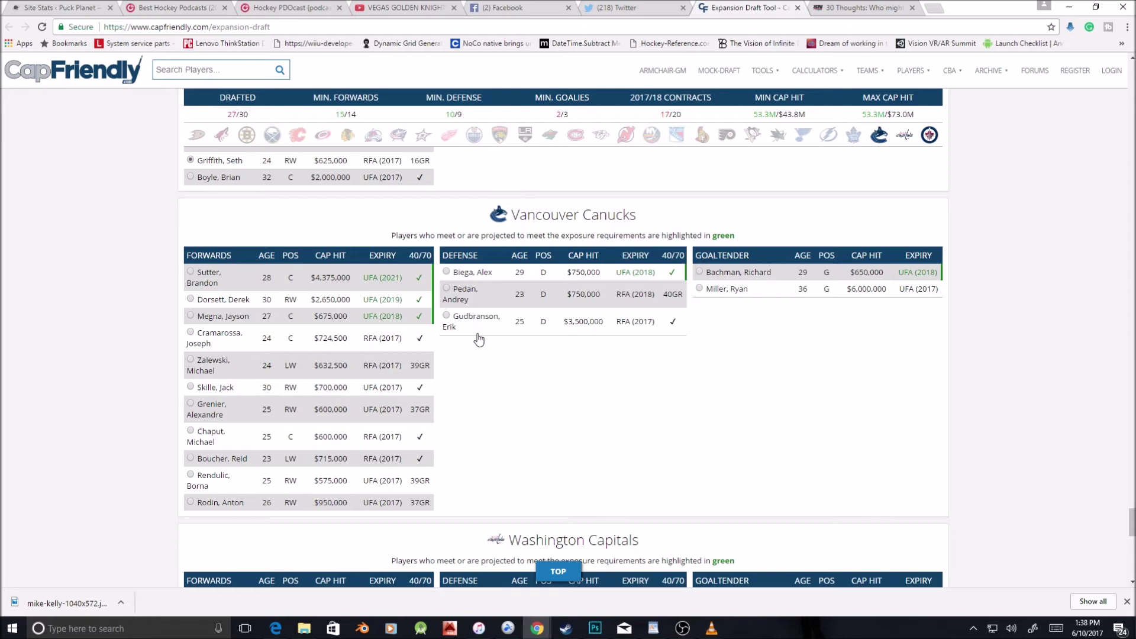
pyautogui.click(447, 316)
# Draft defenseman Kevin Shattenkirk from the Washington Capitals
pyautogui.scroll(-2, 525, 388)
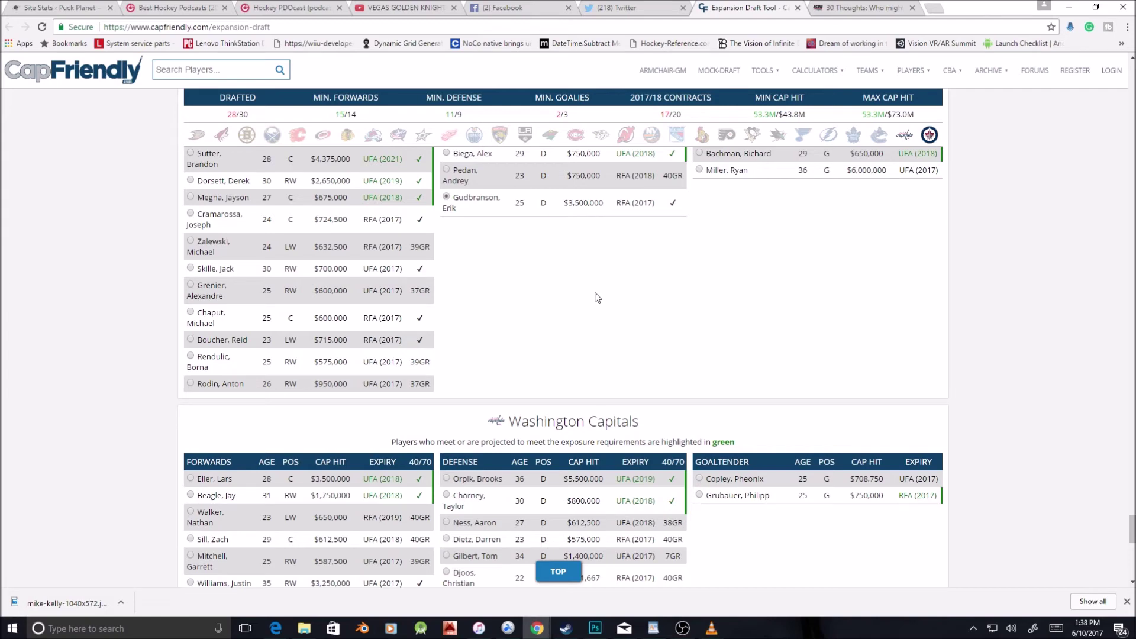
pyautogui.scroll(-3, 580, 298)
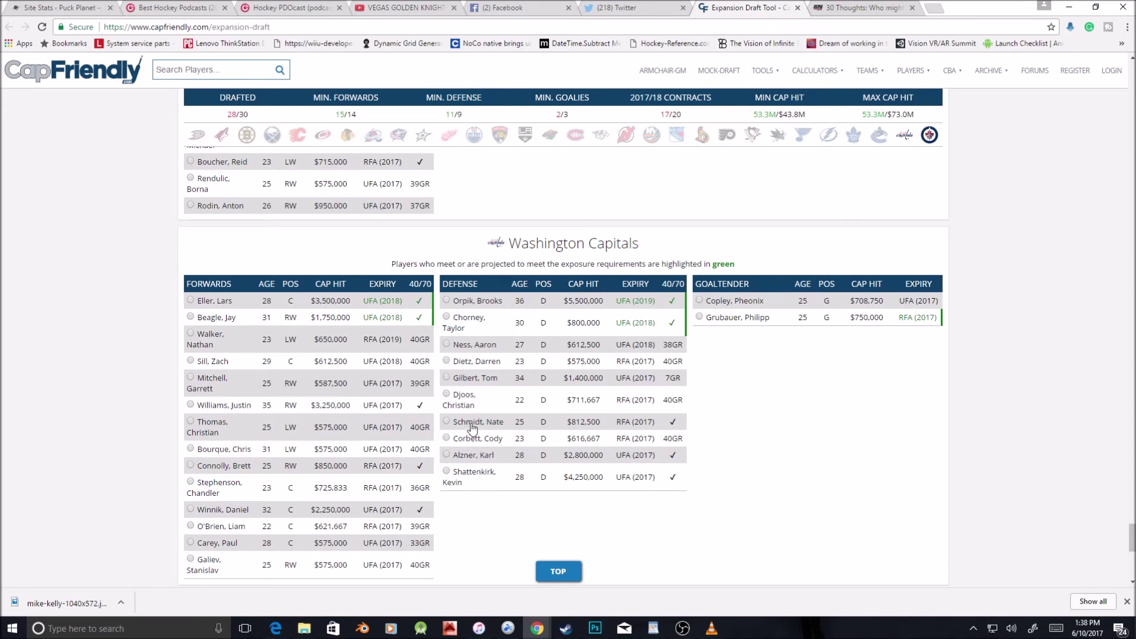
pyautogui.click(447, 474)
# Draft goaltender Ondrej Pavelec from the Winnipeg Jets
pyautogui.scroll(-3, 835, 421)
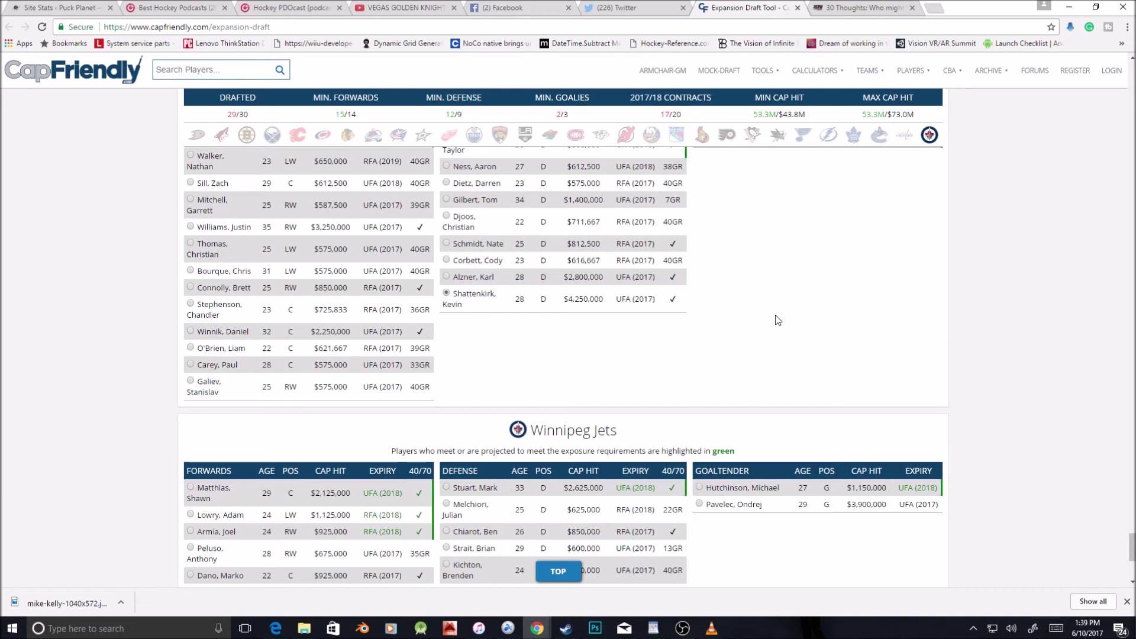
pyautogui.scroll(-2, 778, 320)
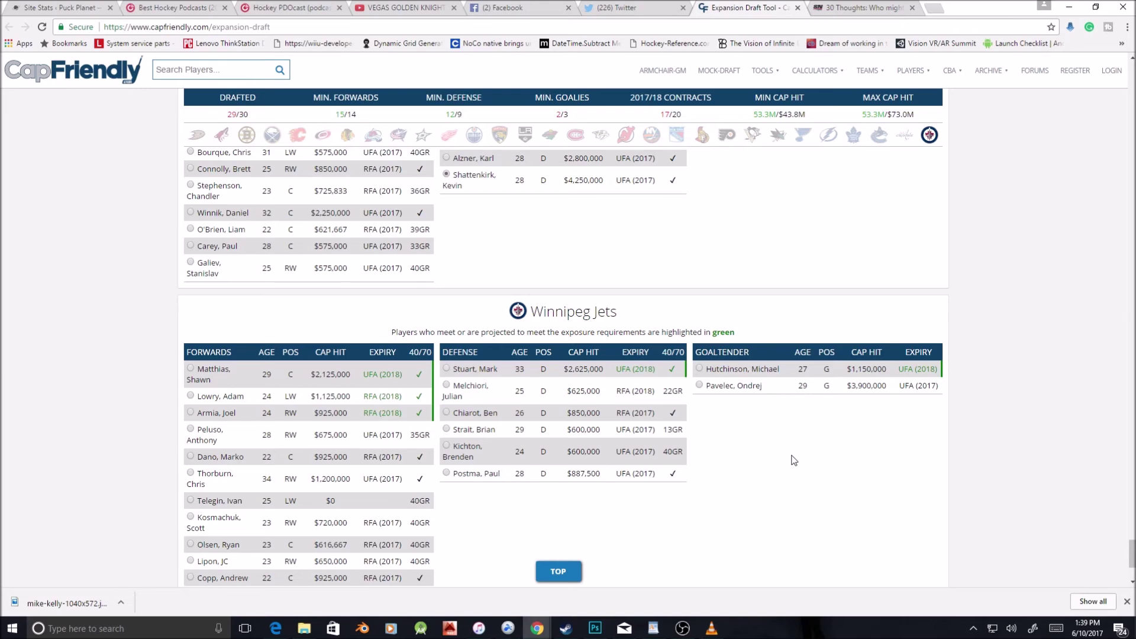
pyautogui.scroll(-1, 794, 460)
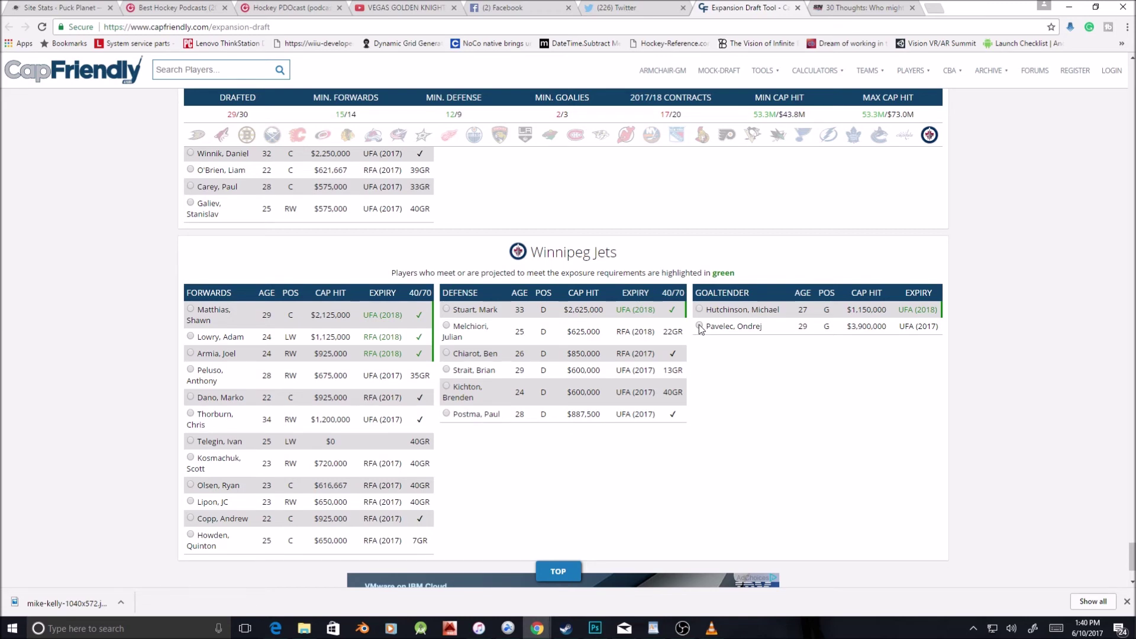
pyautogui.click(699, 326)
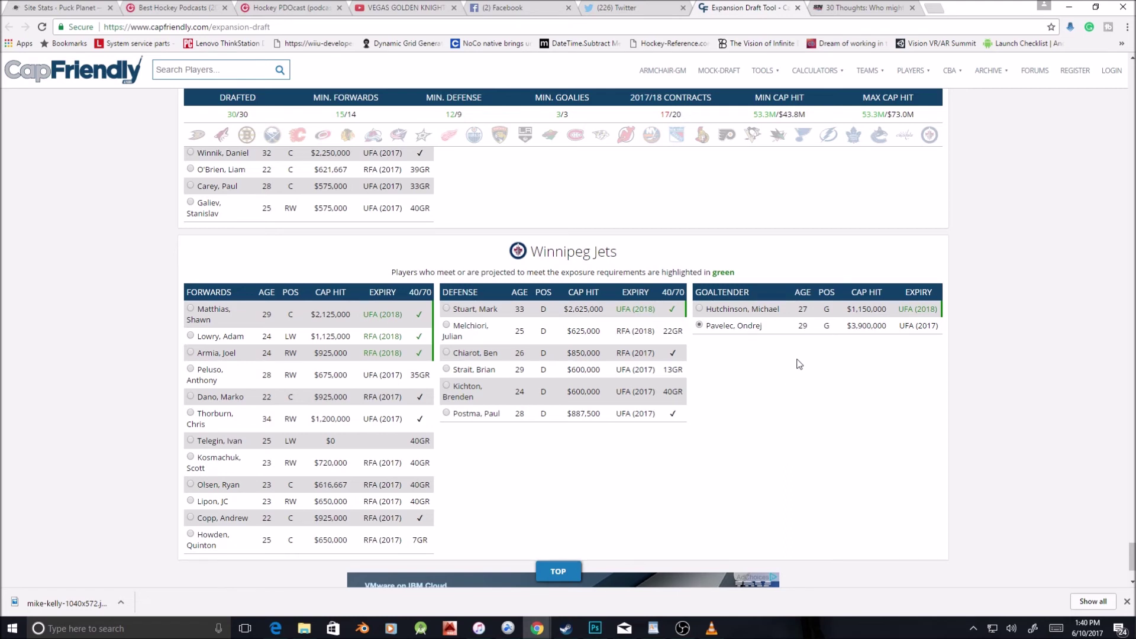
# Open the team view of the drafted Vegas Golden Knights roster
pyautogui.scroll(-2, 799, 361)
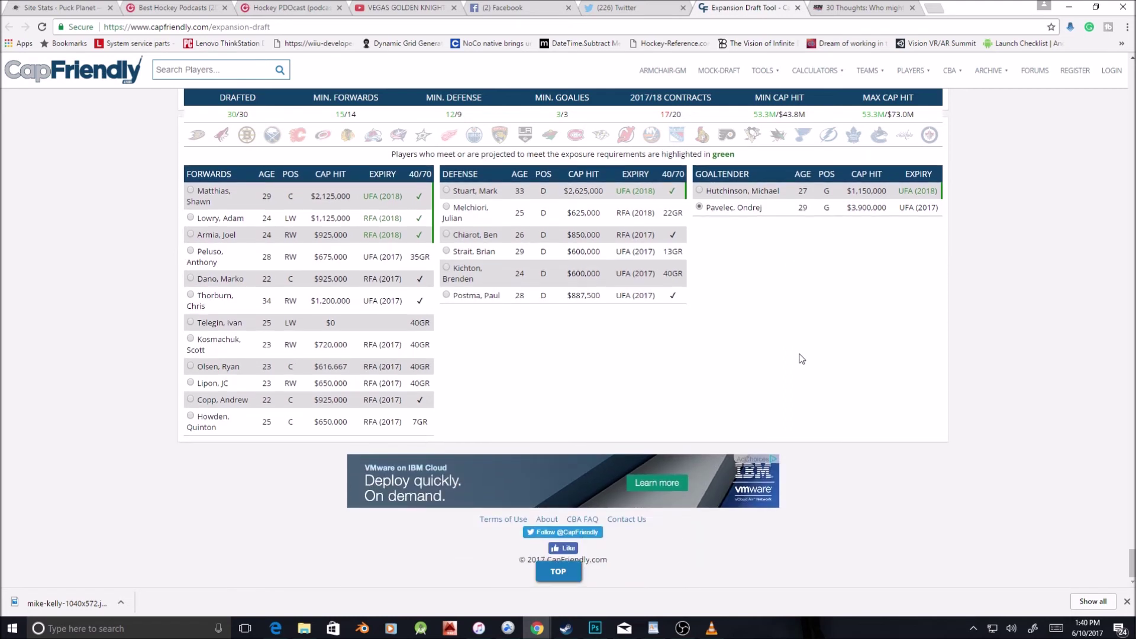
pyautogui.scroll(2, 848, 355)
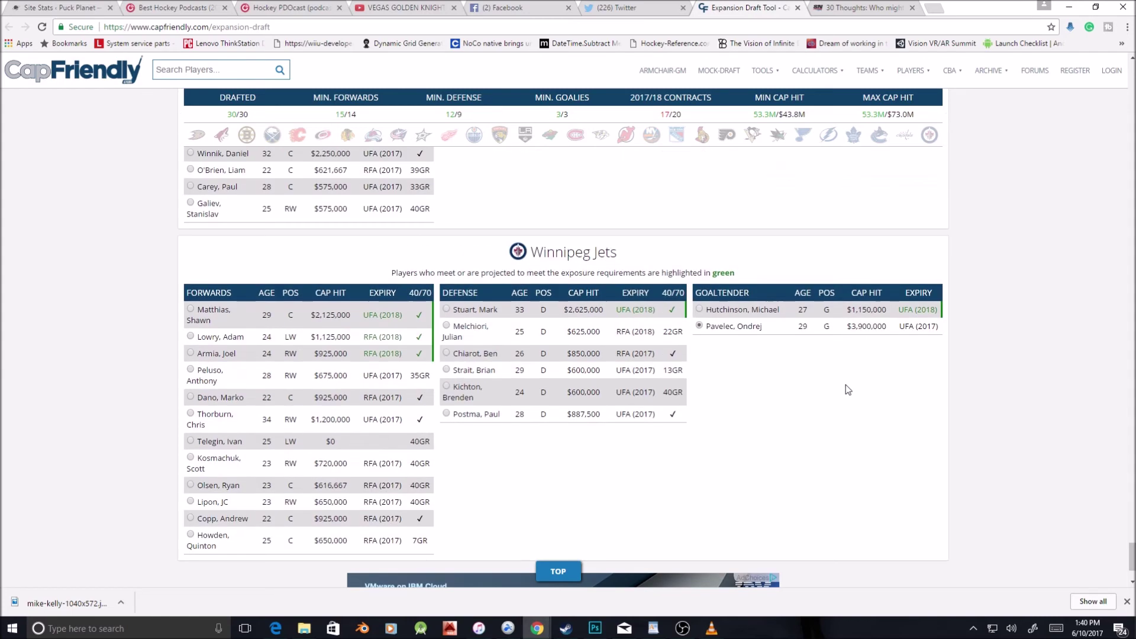
pyautogui.scroll(-2, 847, 414)
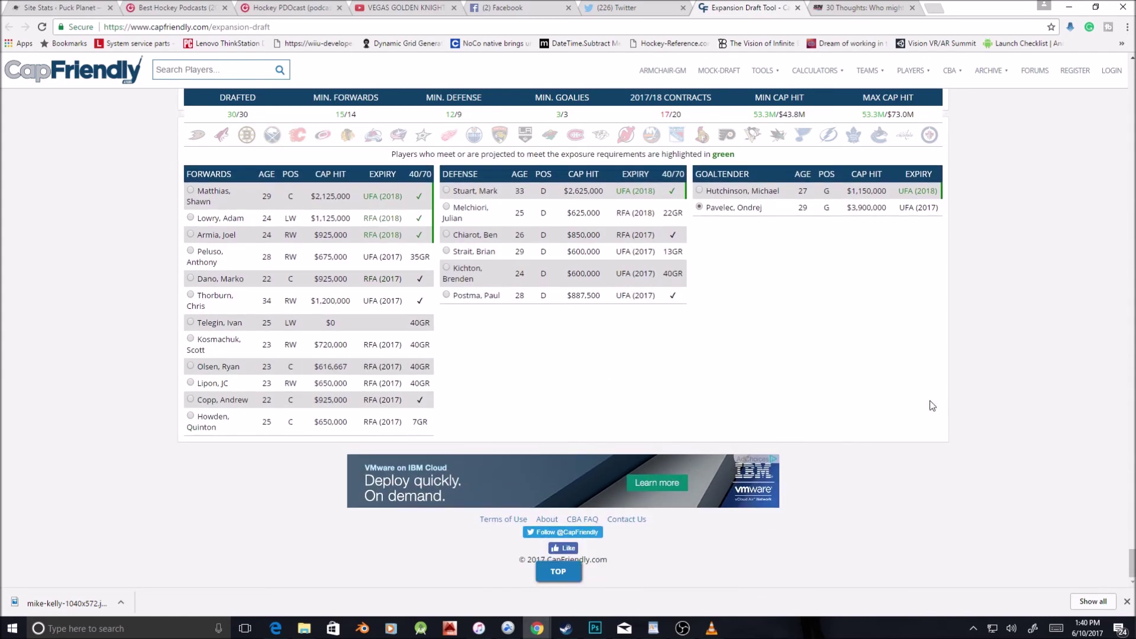
pyautogui.scroll(13, 956, 451)
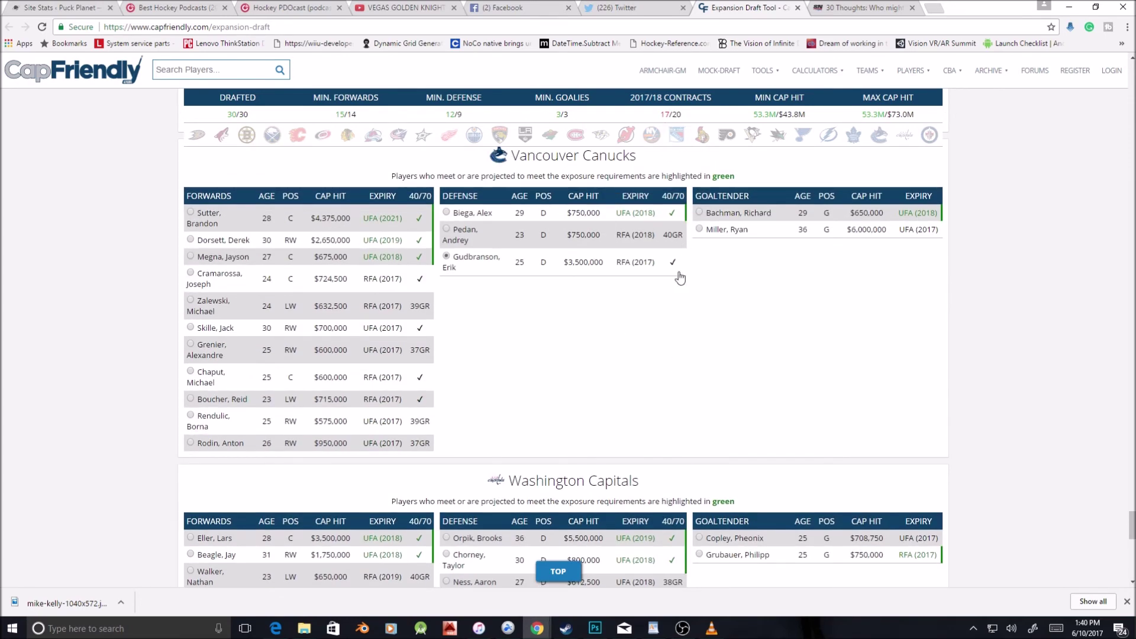
pyautogui.moveTo(1131, 525); pyautogui.dragTo(1130, 71)
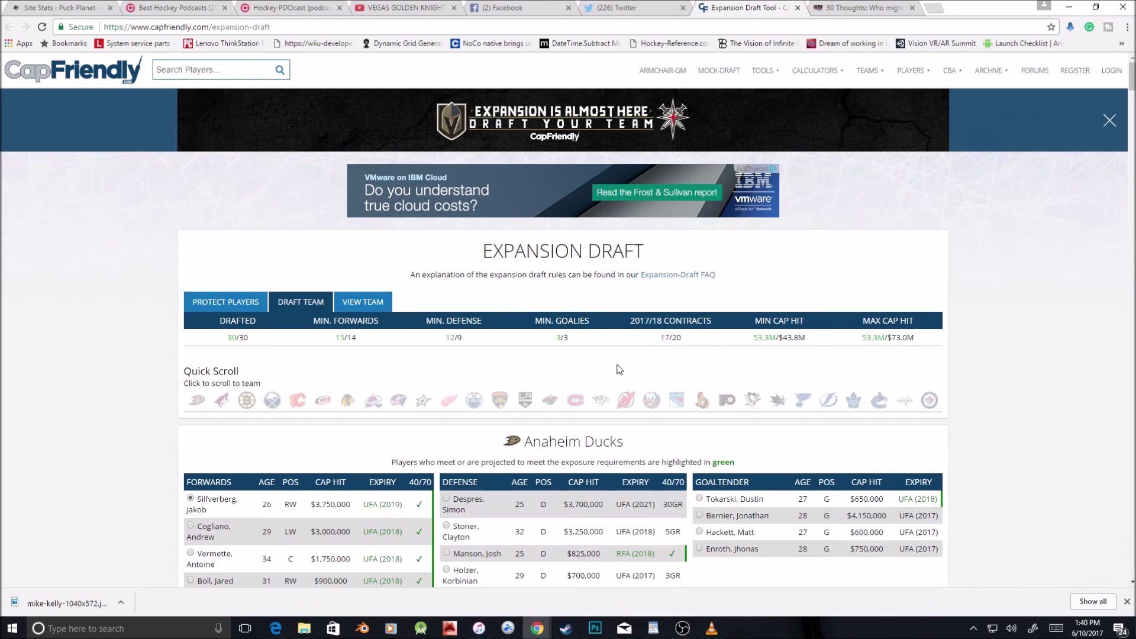
pyautogui.click(363, 303)
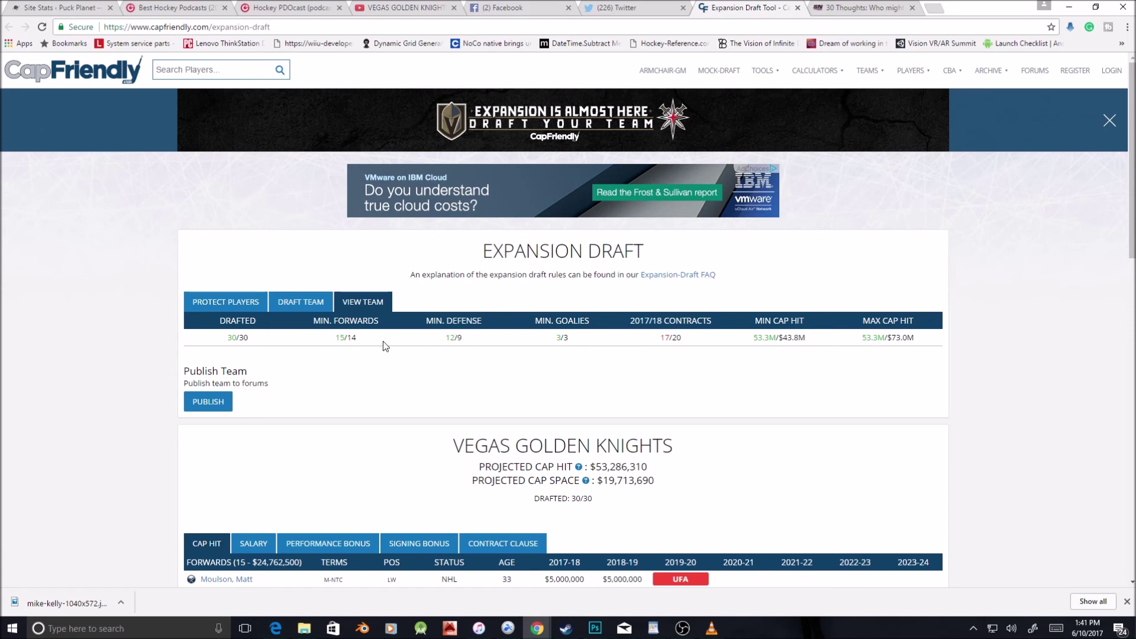
# Review the drafted forwards, defensemen and goaltenders with their cap hits and contract expiries, down to the team statistics
pyautogui.scroll(-3, 385, 346)
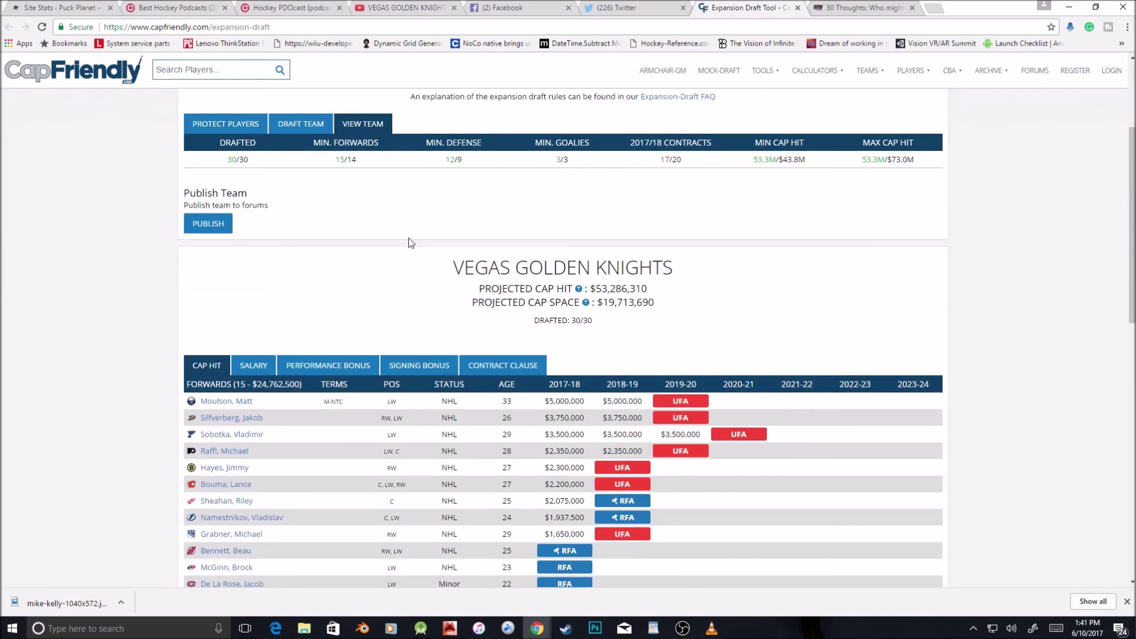
pyautogui.scroll(-2, 396, 248)
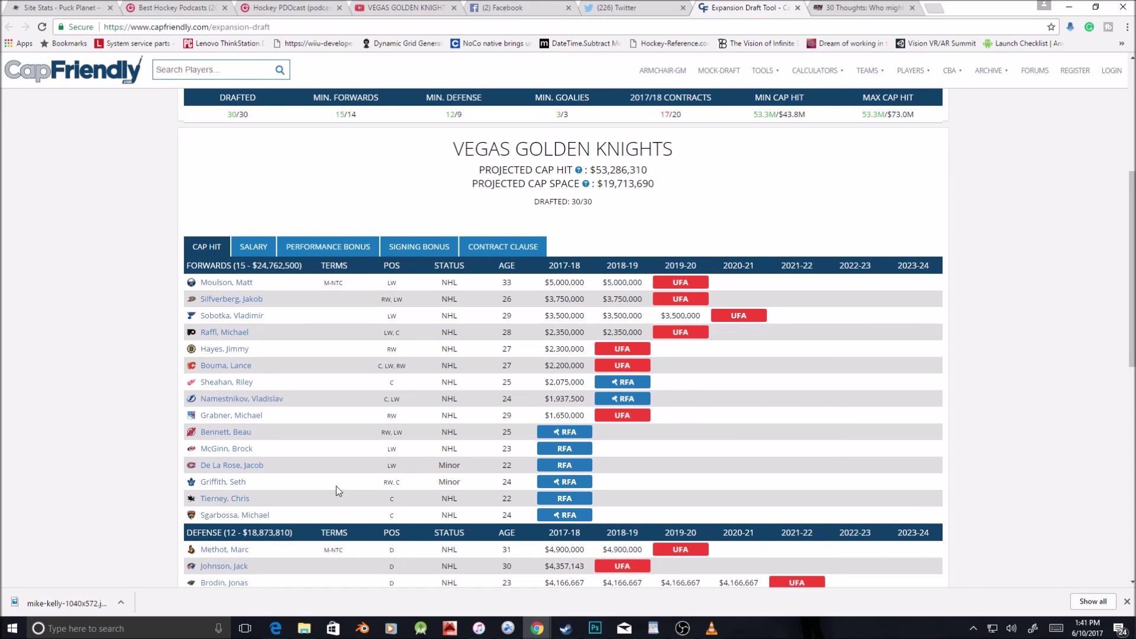
pyautogui.scroll(-2, 385, 412)
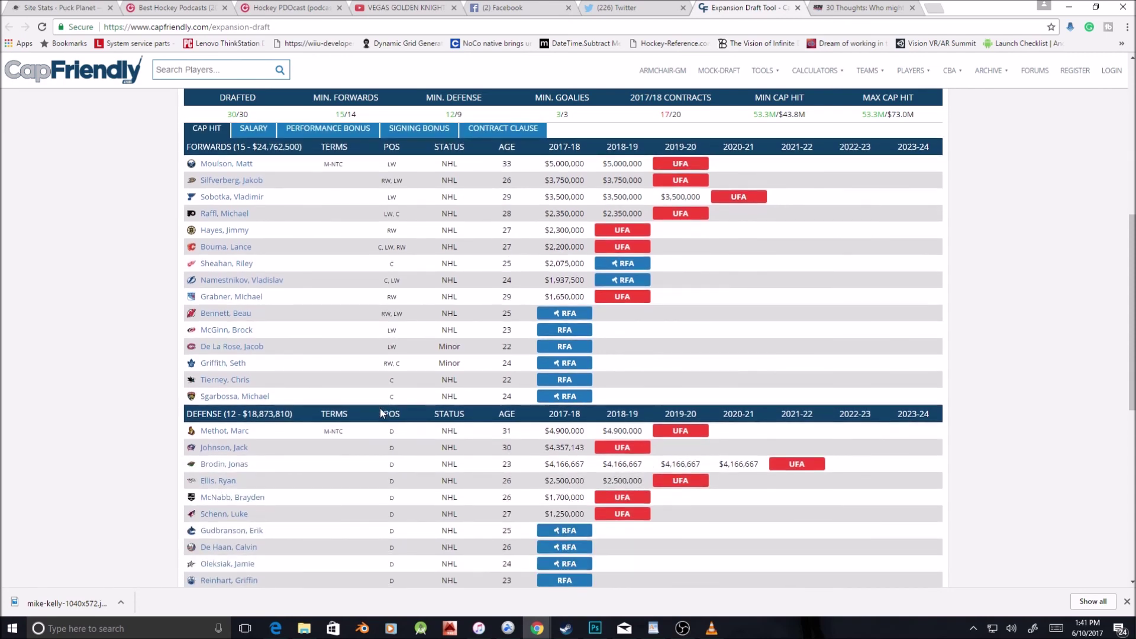
pyautogui.scroll(2, 382, 413)
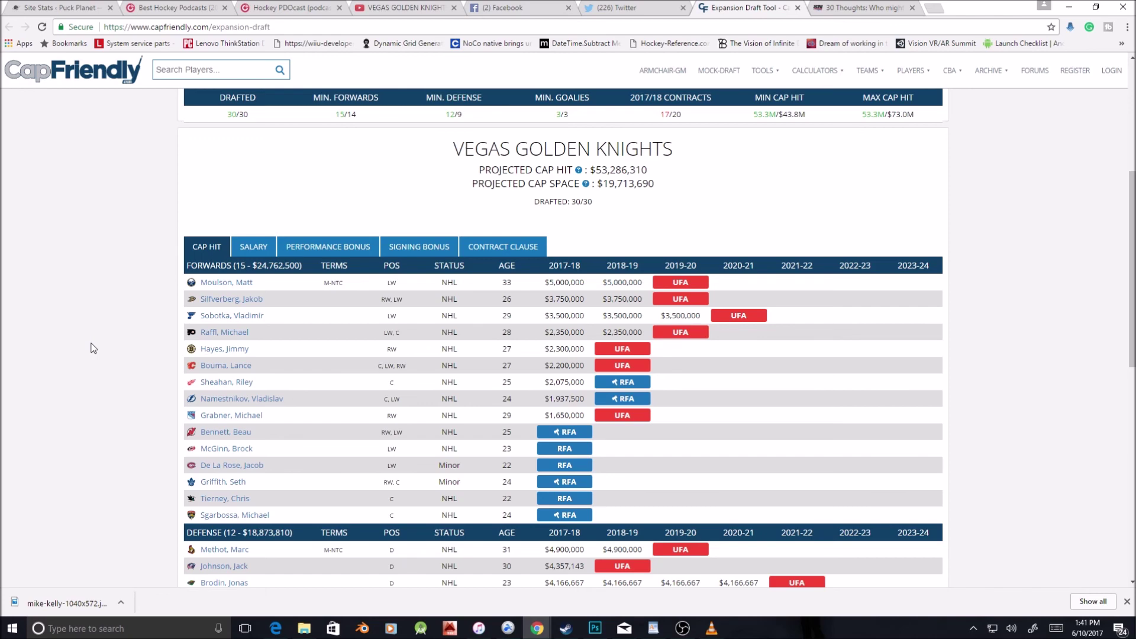
pyautogui.scroll(-1, 93, 348)
pyautogui.scroll(-3, 93, 348)
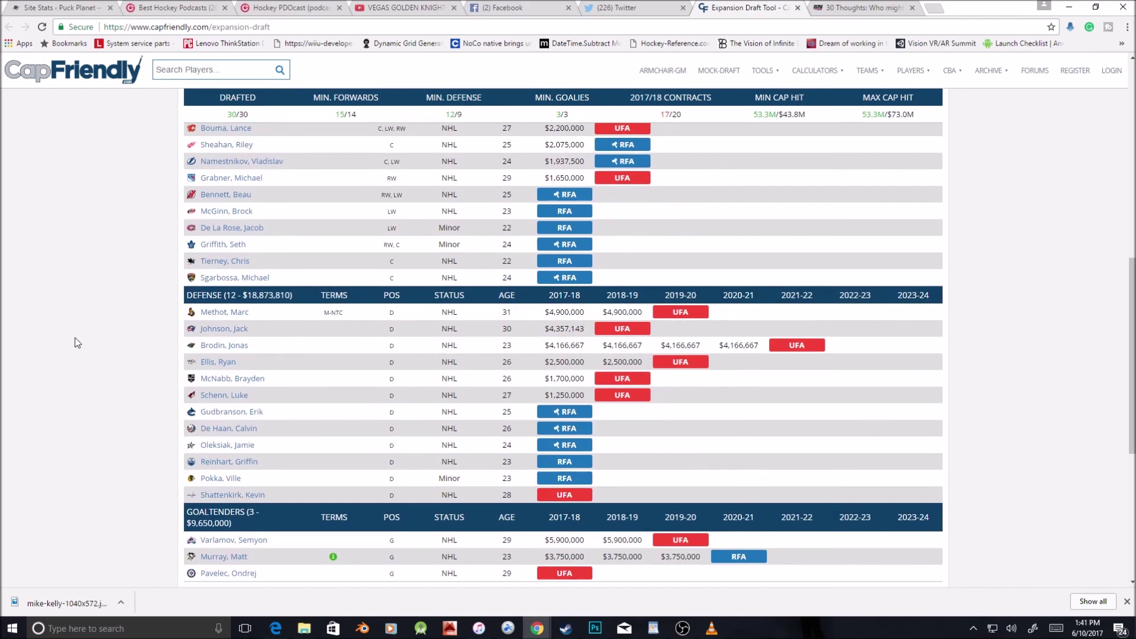
pyautogui.scroll(1, 77, 357)
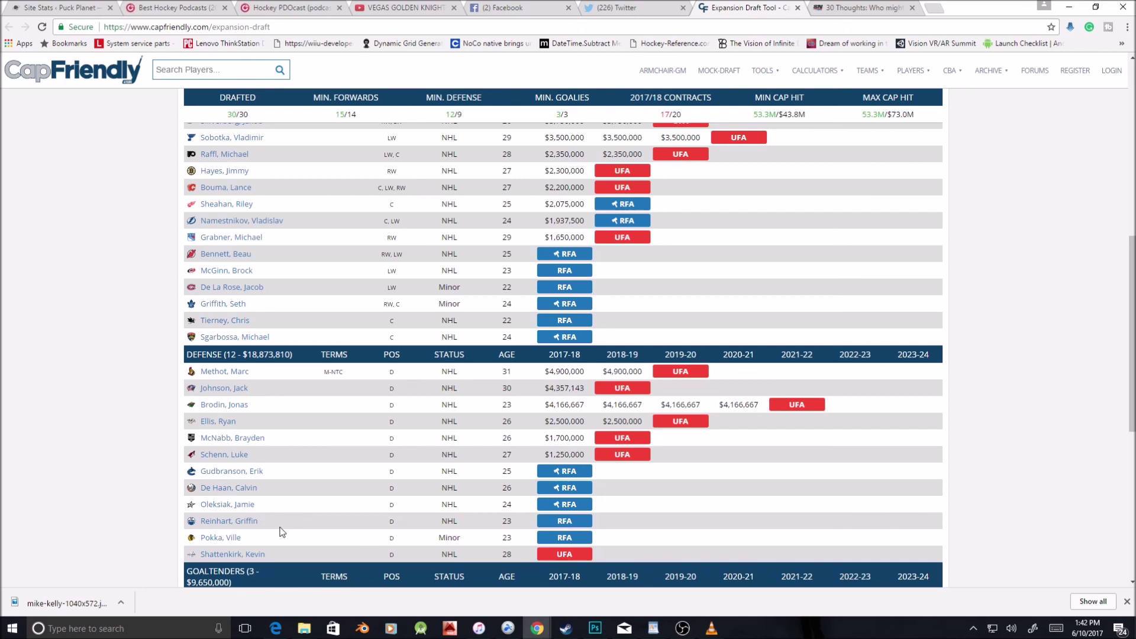
pyautogui.scroll(-1, 282, 529)
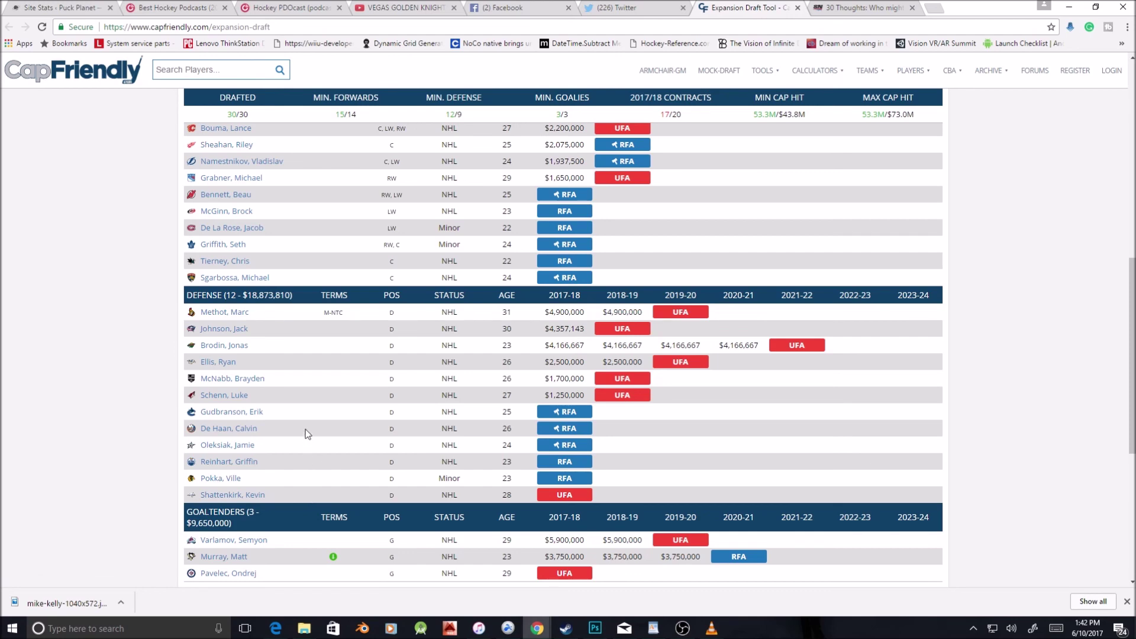
pyautogui.scroll(-2, 305, 428)
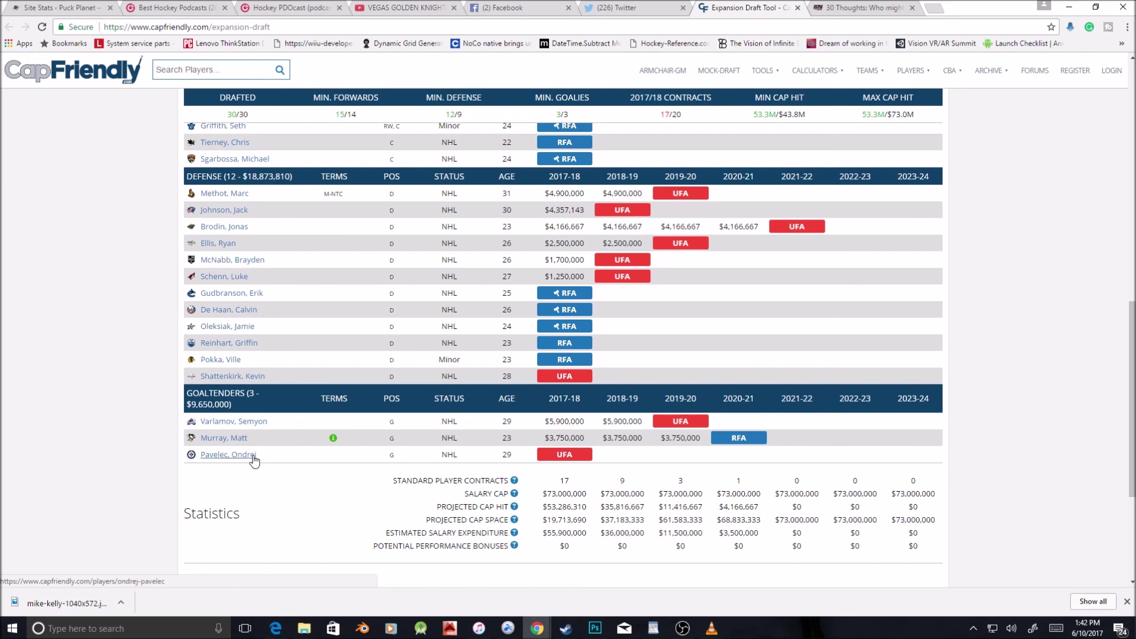
pyautogui.scroll(-2, 115, 414)
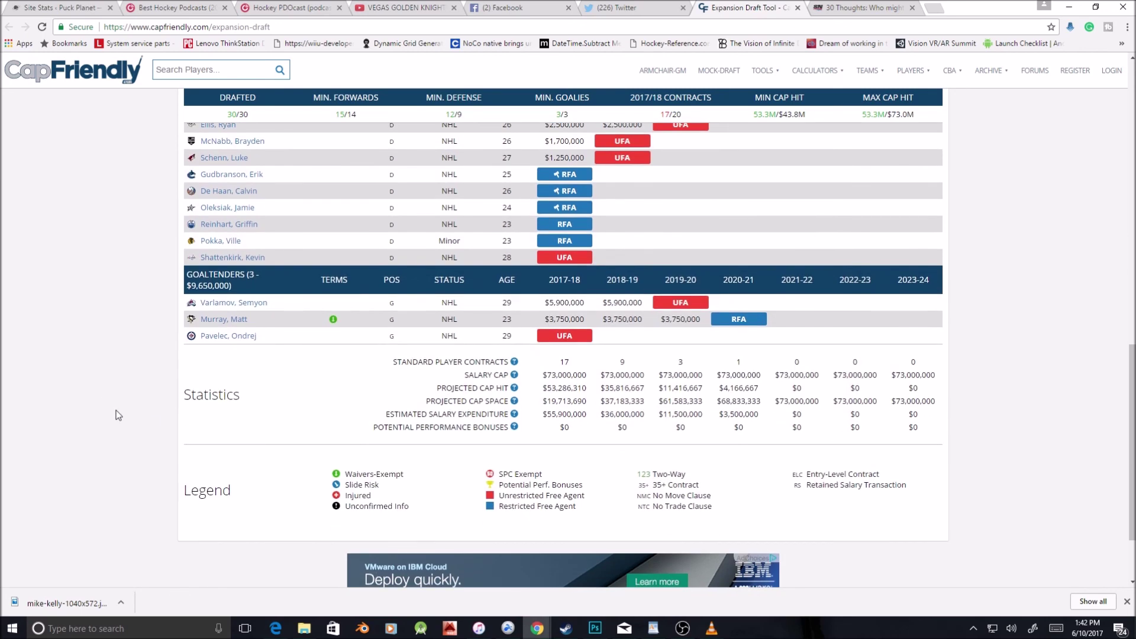
# Go over the complete Vegas Golden Knights roster again, including the draft requirements and projected cap figures
pyautogui.scroll(7, 116, 410)
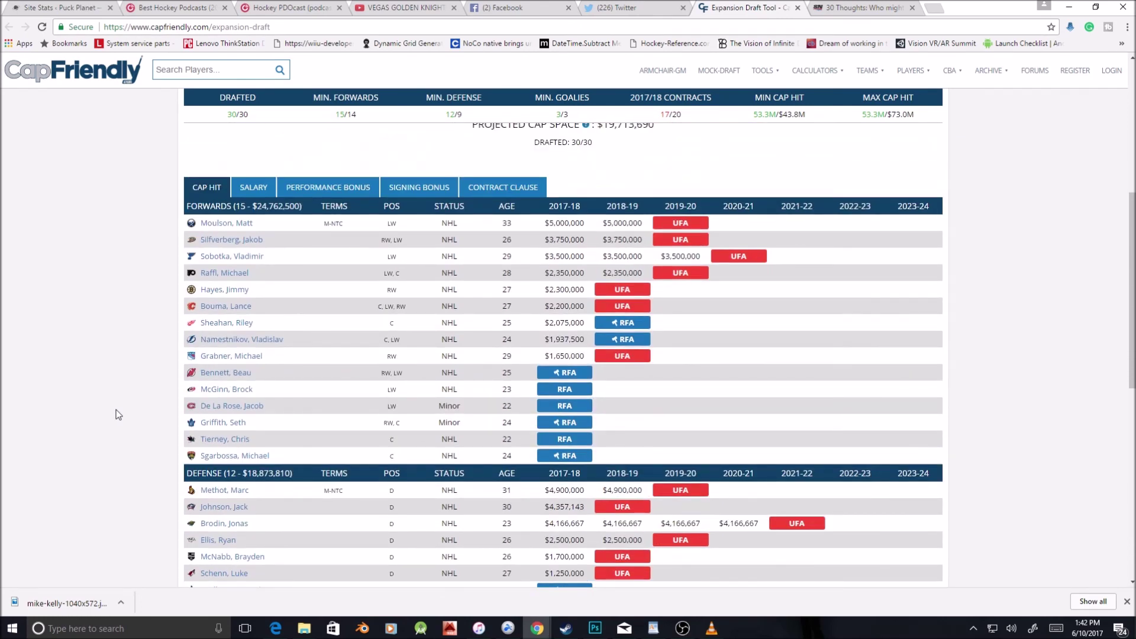
pyautogui.scroll(-2, 101, 316)
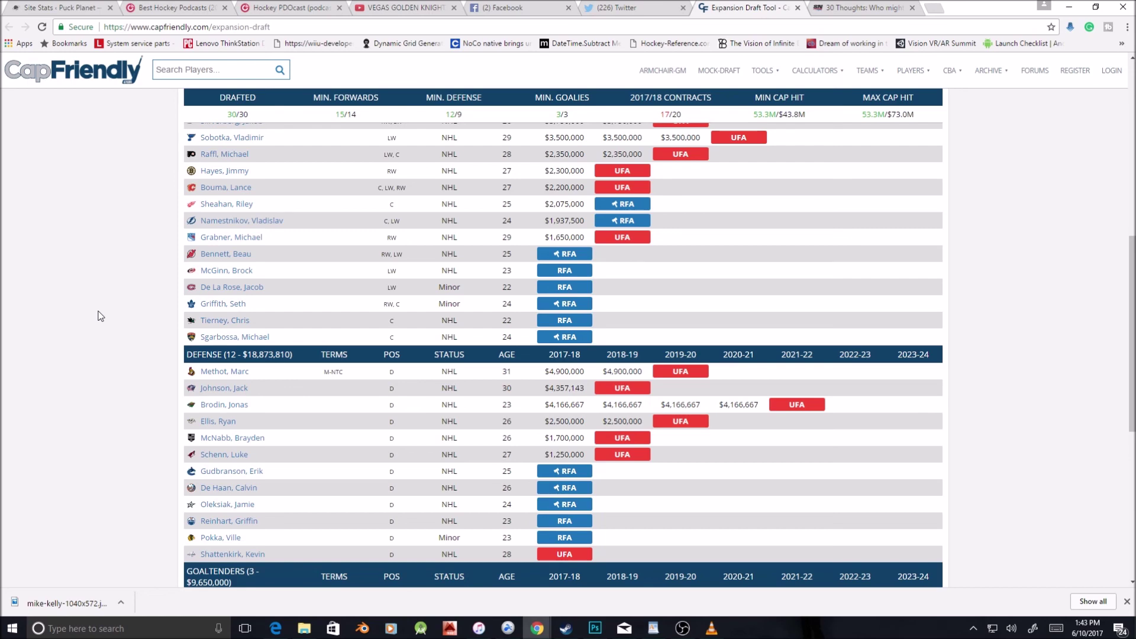
pyautogui.scroll(2, 88, 326)
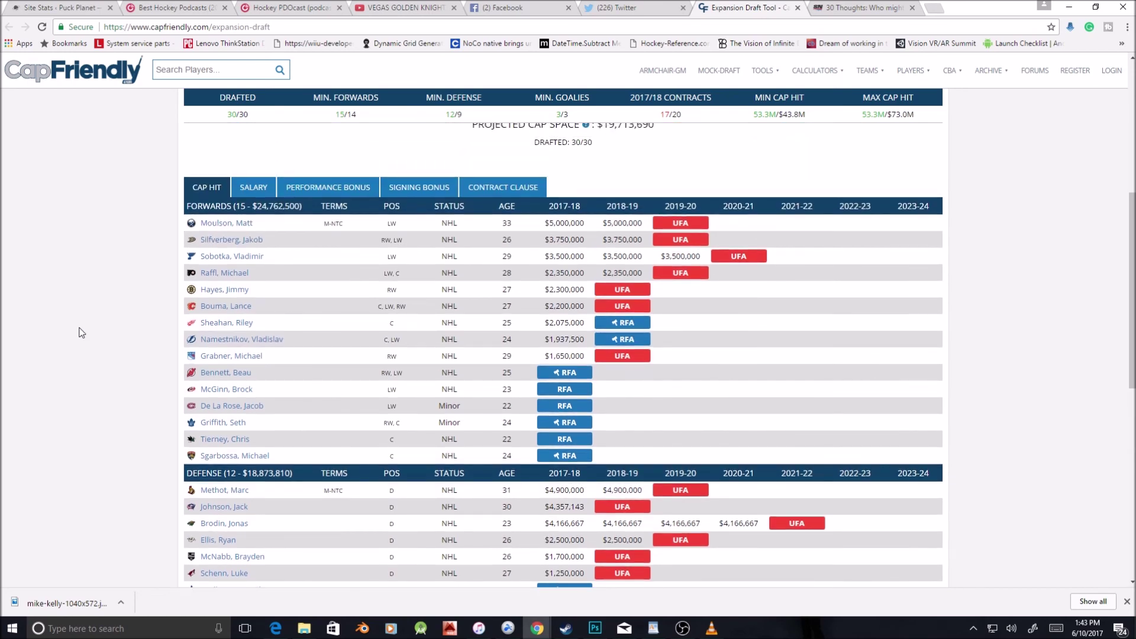
pyautogui.scroll(-1, 115, 459)
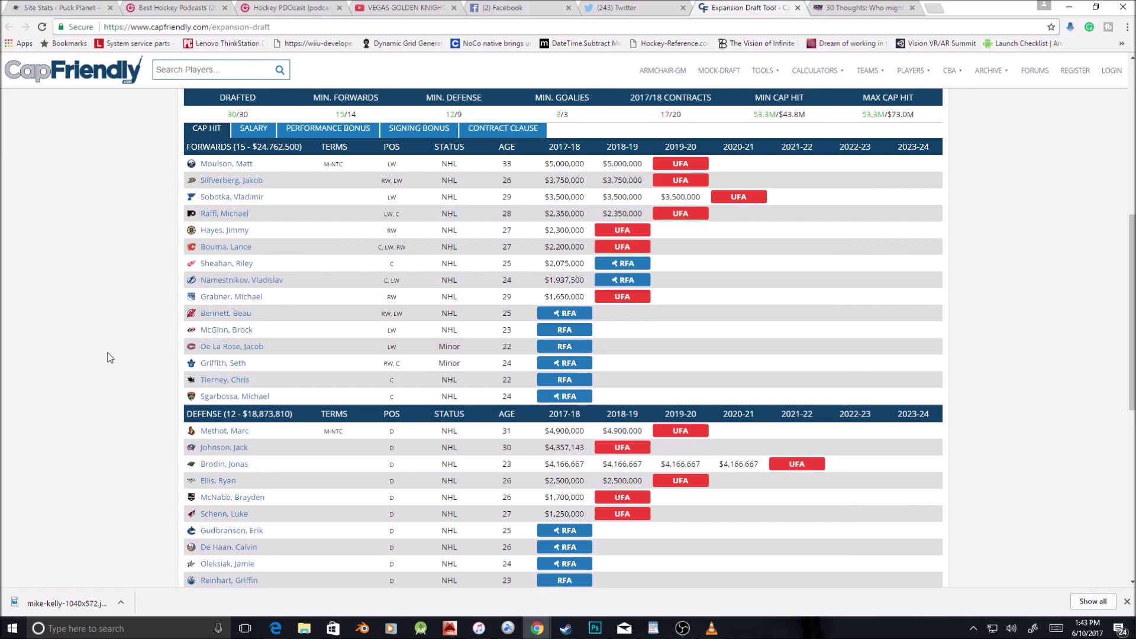
pyautogui.scroll(-5, 107, 358)
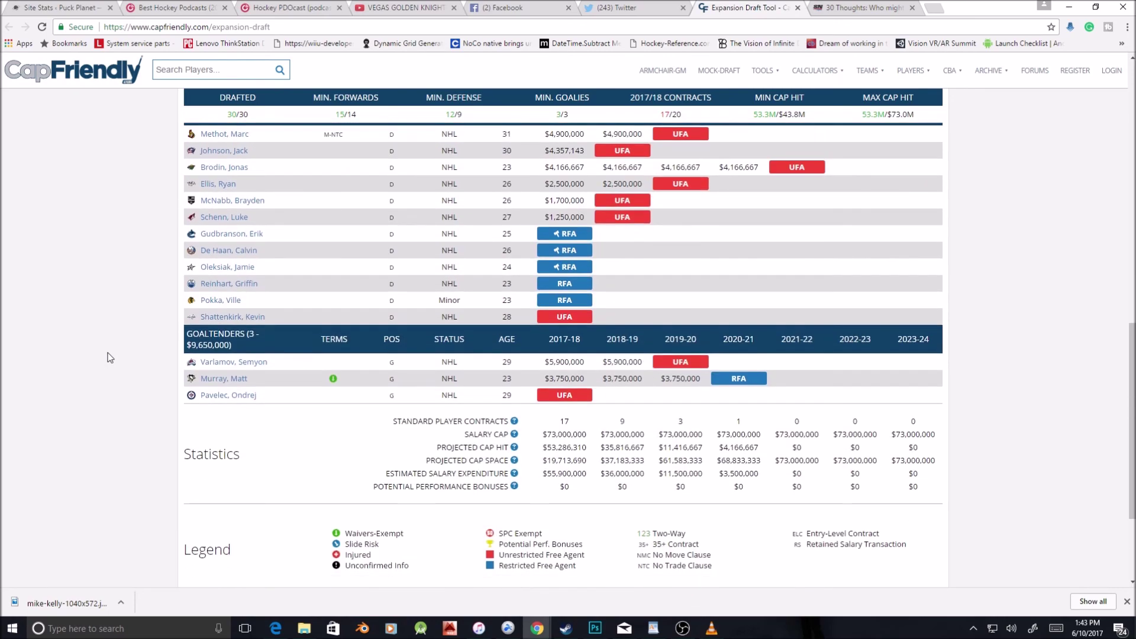
pyautogui.scroll(5, 107, 357)
pyautogui.scroll(5, 108, 358)
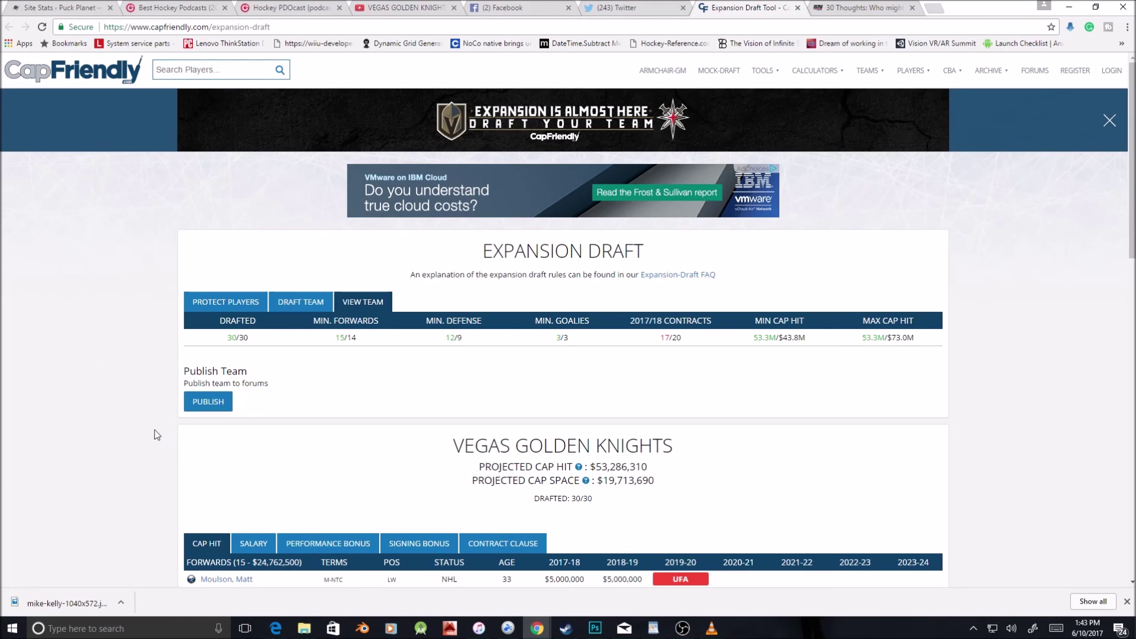
pyautogui.scroll(-4, 154, 431)
pyautogui.scroll(-2, 130, 441)
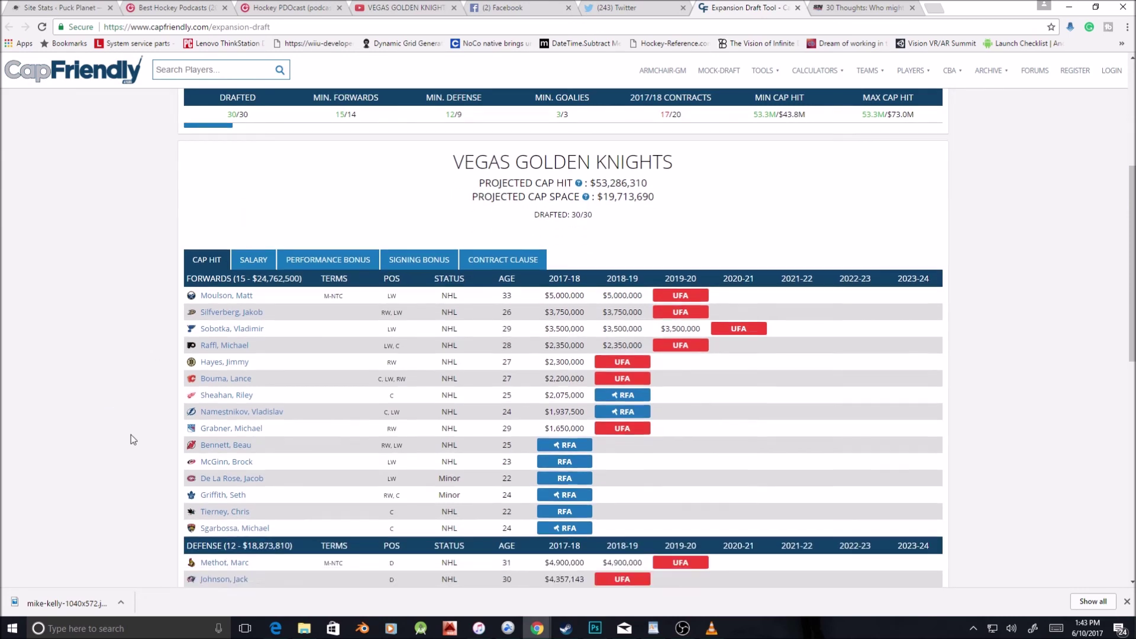